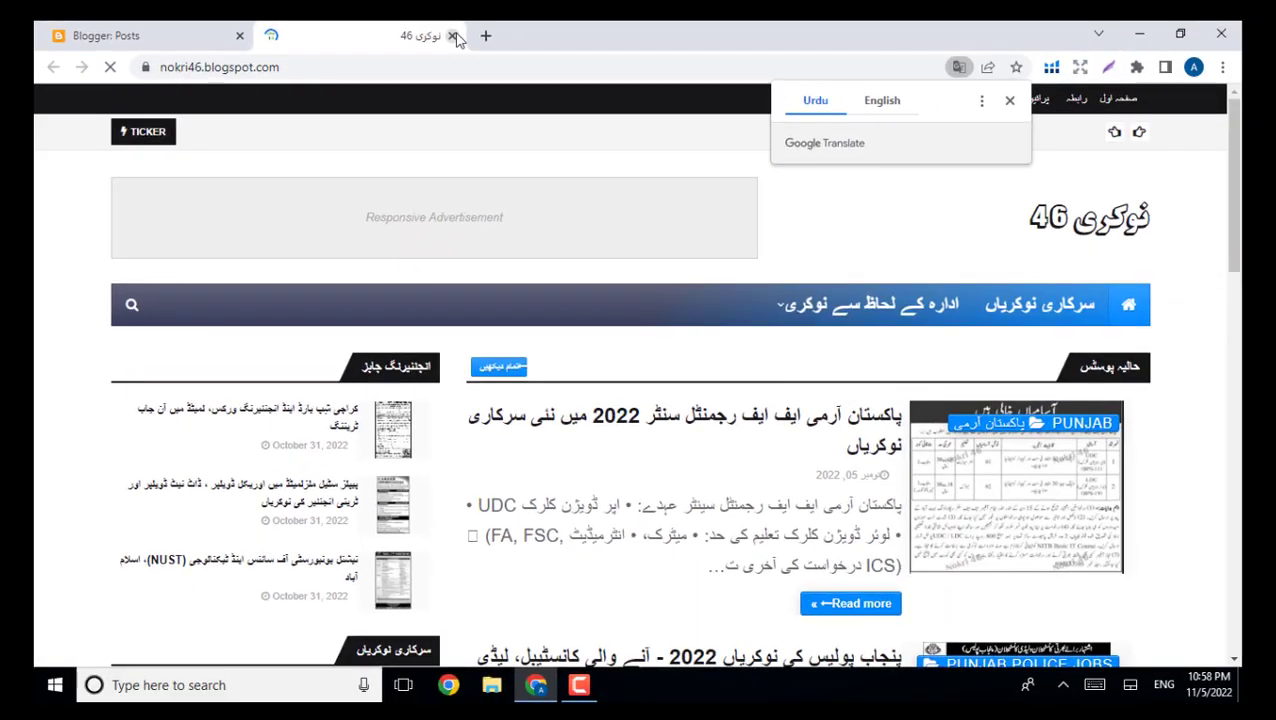
In a new browser tab, search Google for "go dady" and open the official GoDaddy site
left_click(452, 36)
key("ctrl+t")
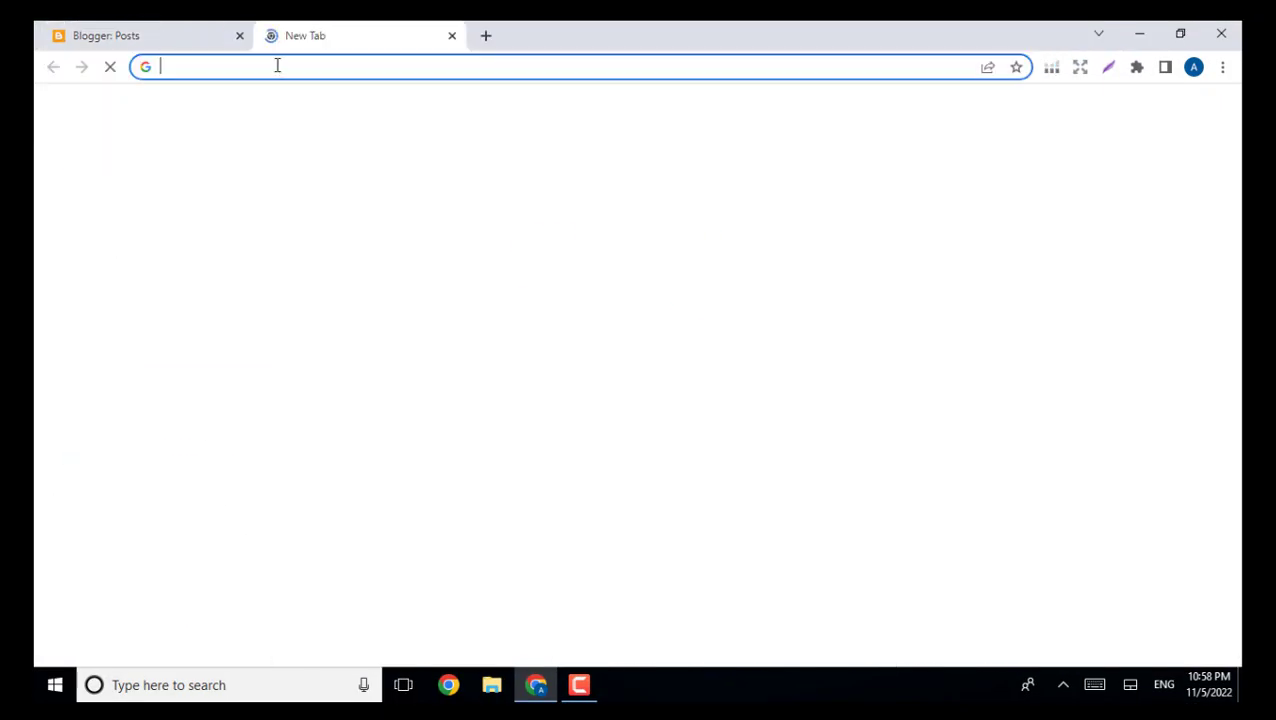
left_click(277, 65)
type("go")
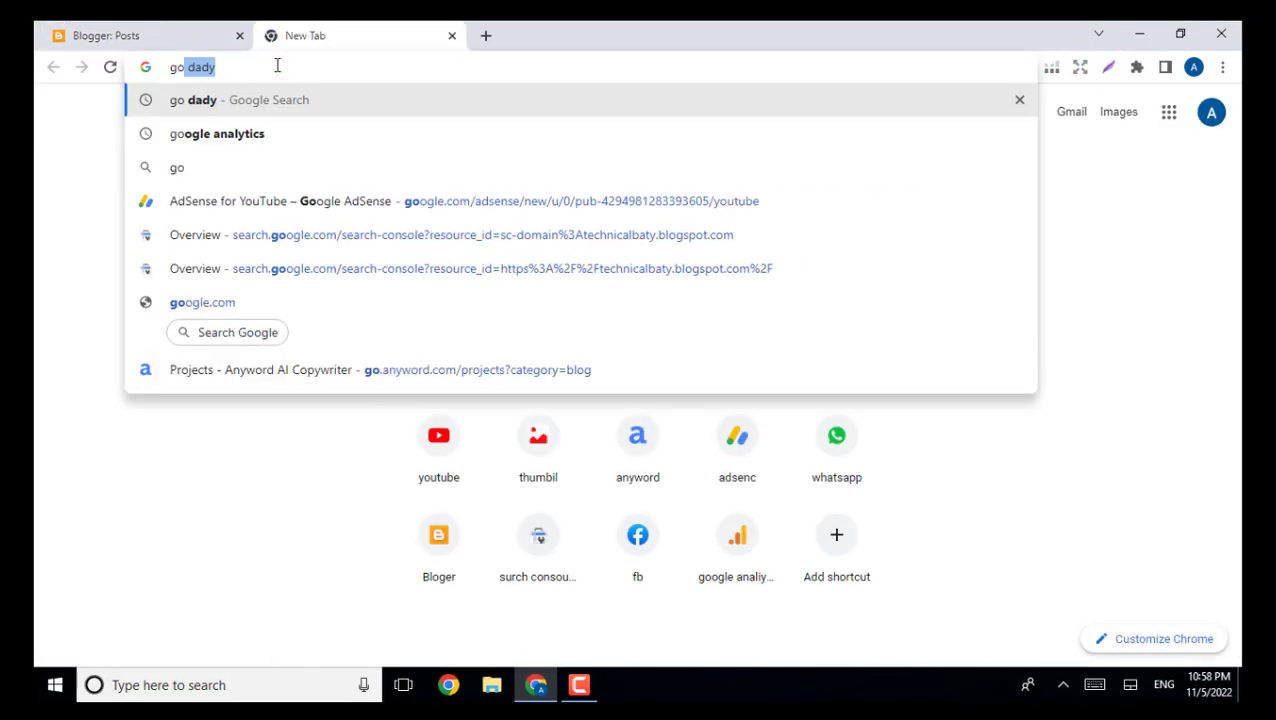
key("Return")
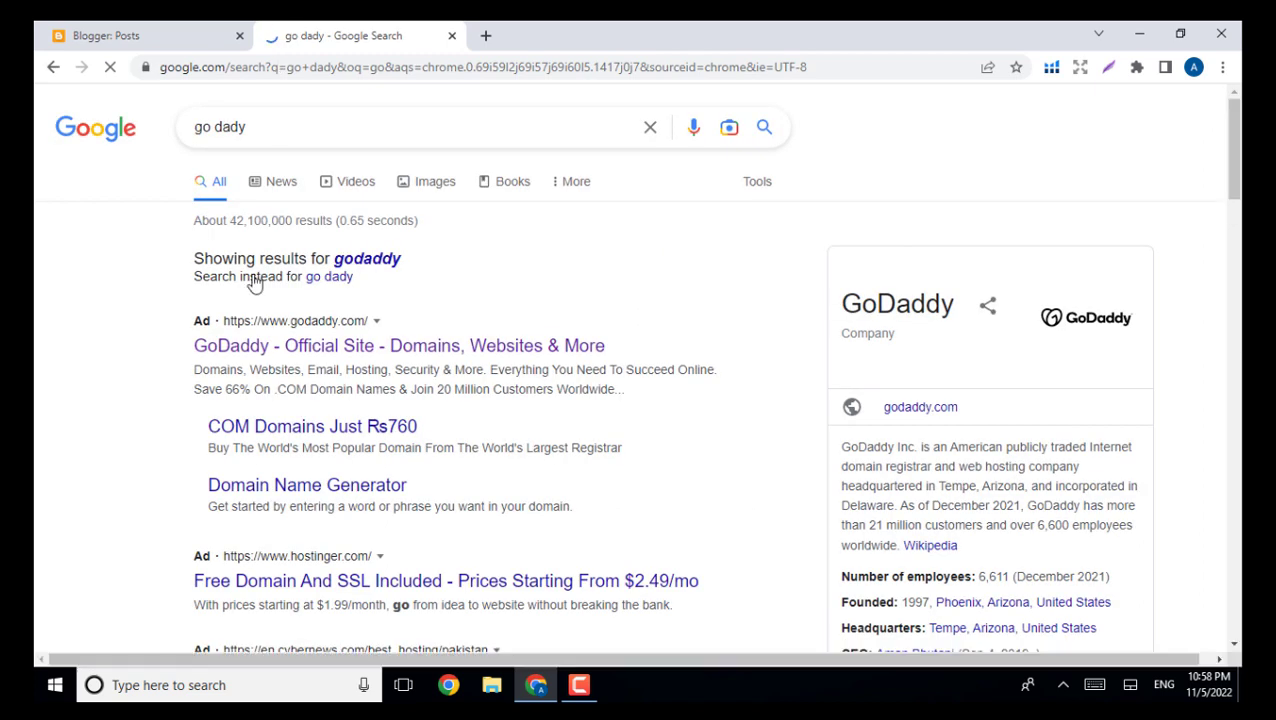
left_click(241, 340)
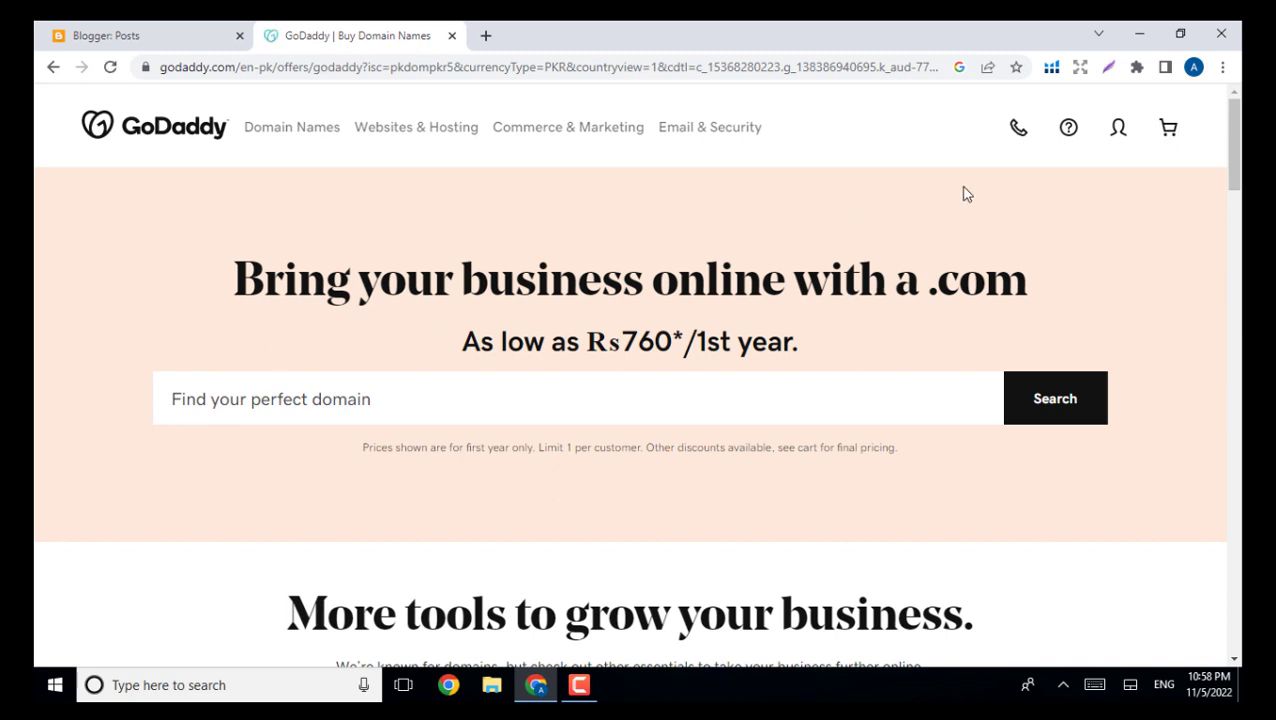
Open the GoDaddy account's My Products page and bring the nokrisarkari.com domain into view
left_click(1120, 132)
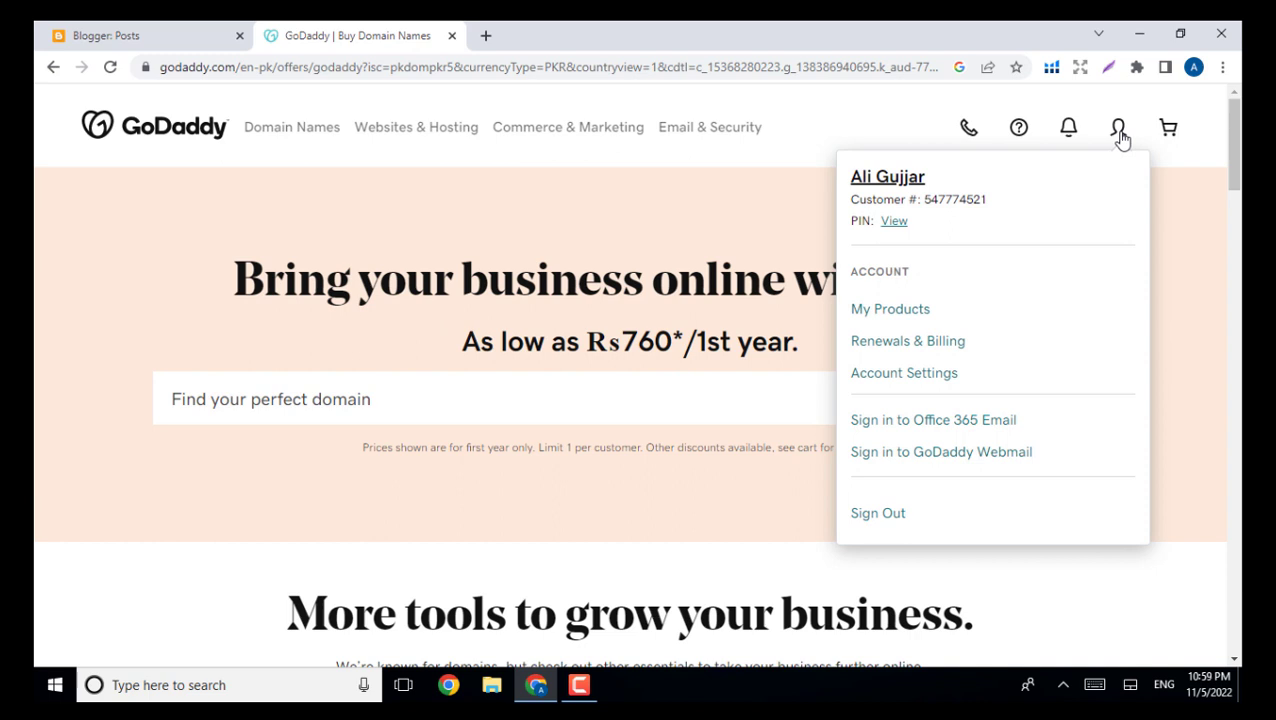
left_click(897, 311)
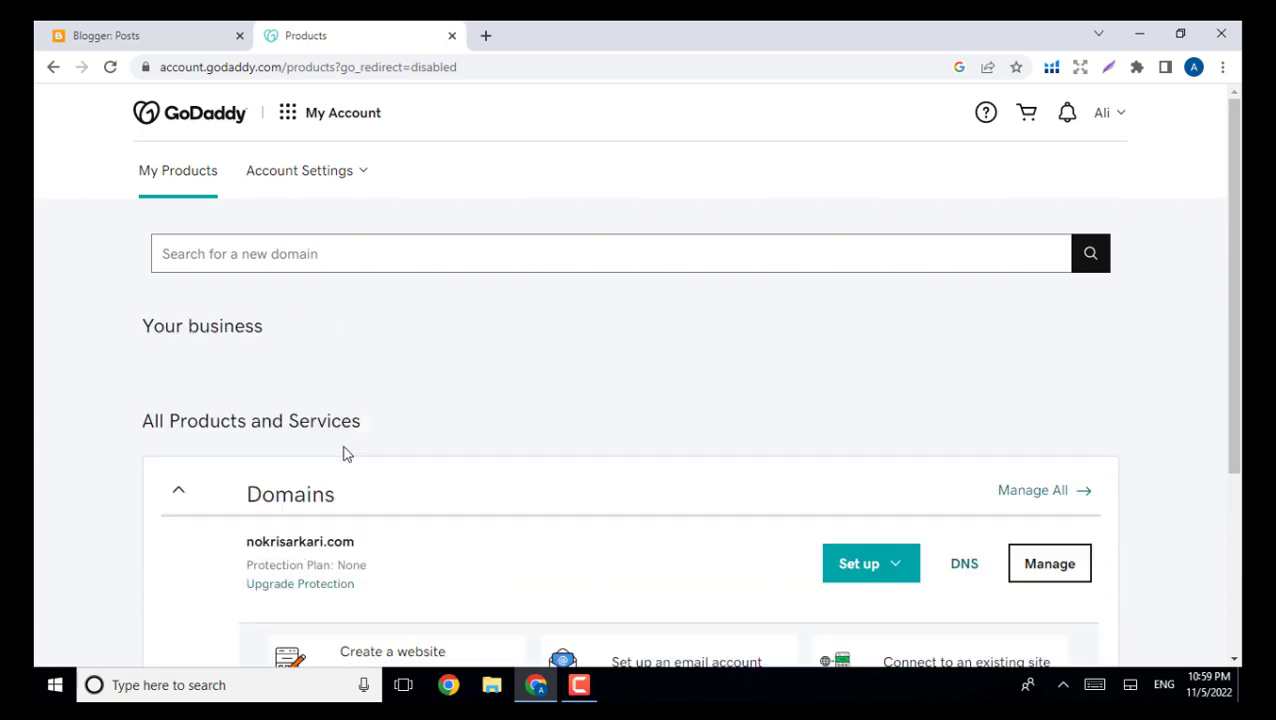
scroll(621, 396, "down", 2)
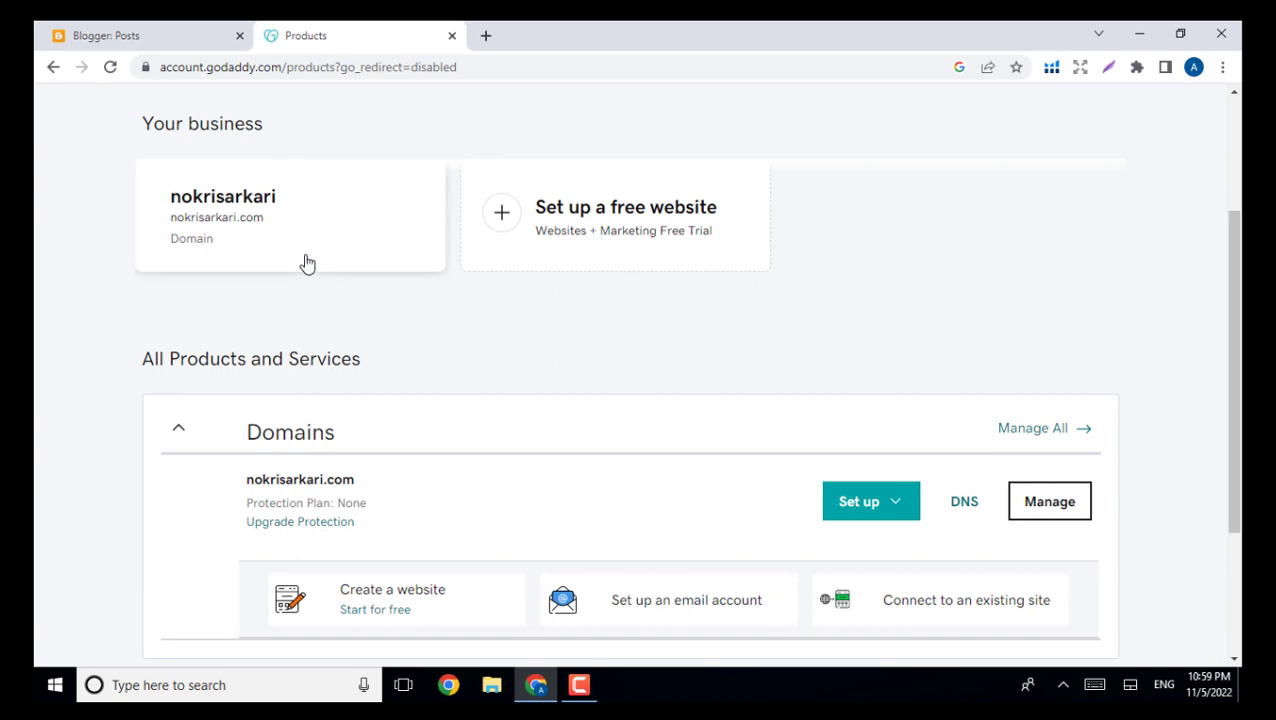
Switch to Blogger and open the Custom domain setting in the blog's Publishing settings
left_click(116, 35)
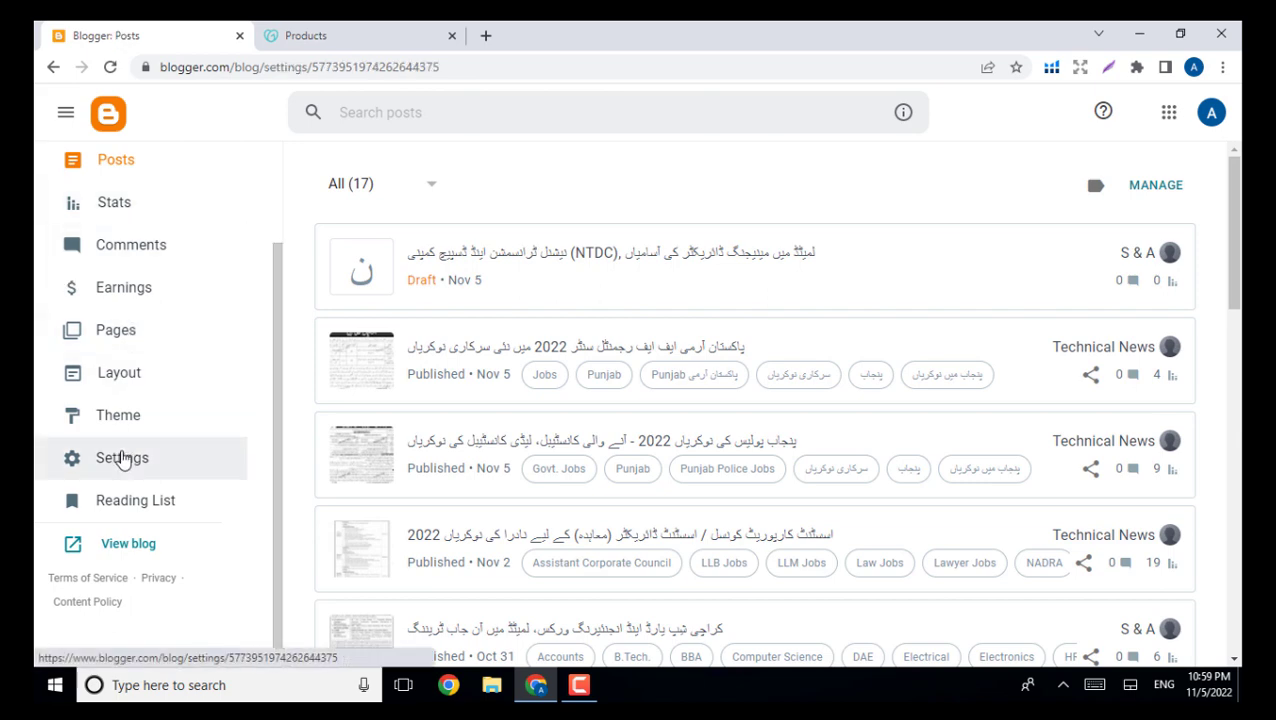
left_click(122, 459)
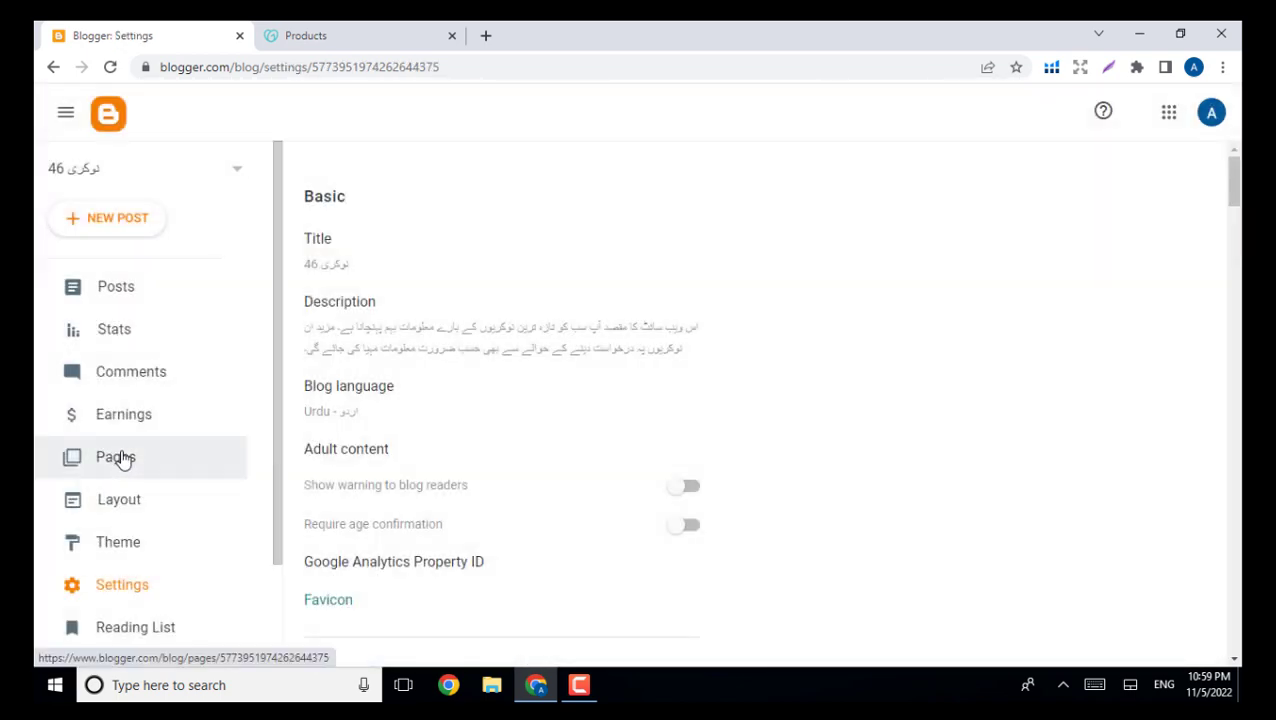
scroll(700, 400, "down", 3)
scroll(628, 226, "down", 3)
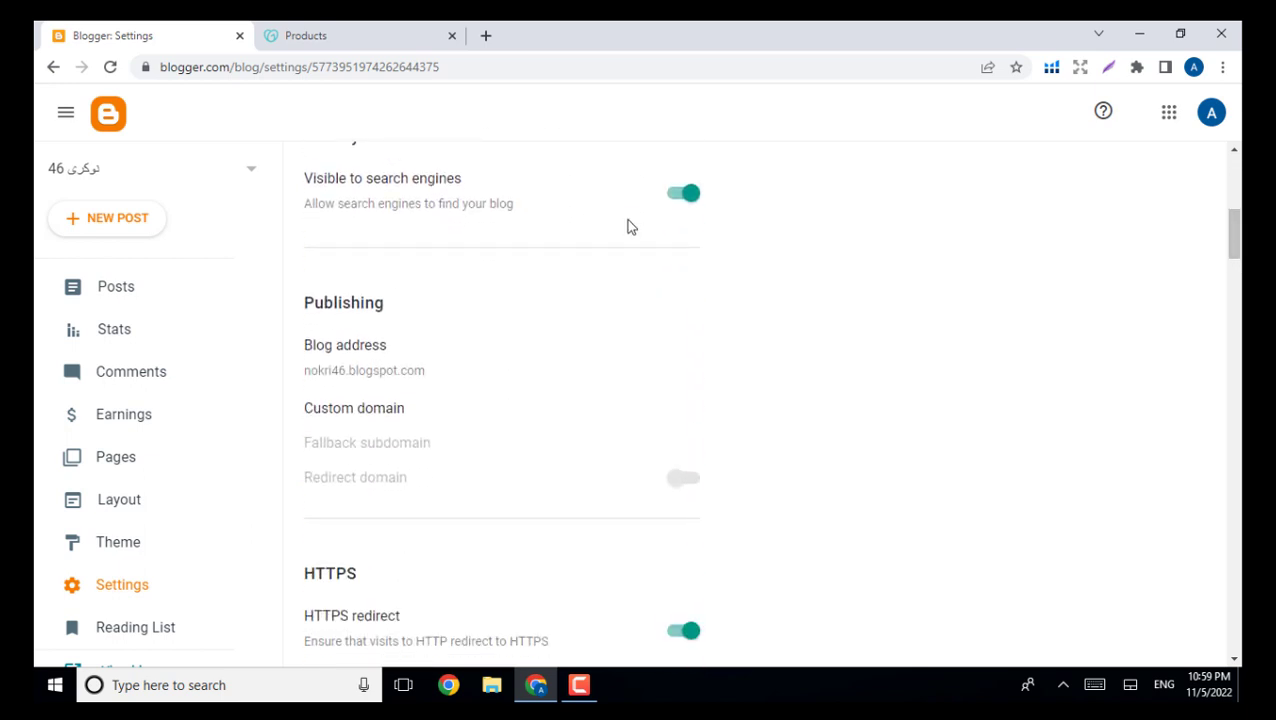
left_click(379, 416)
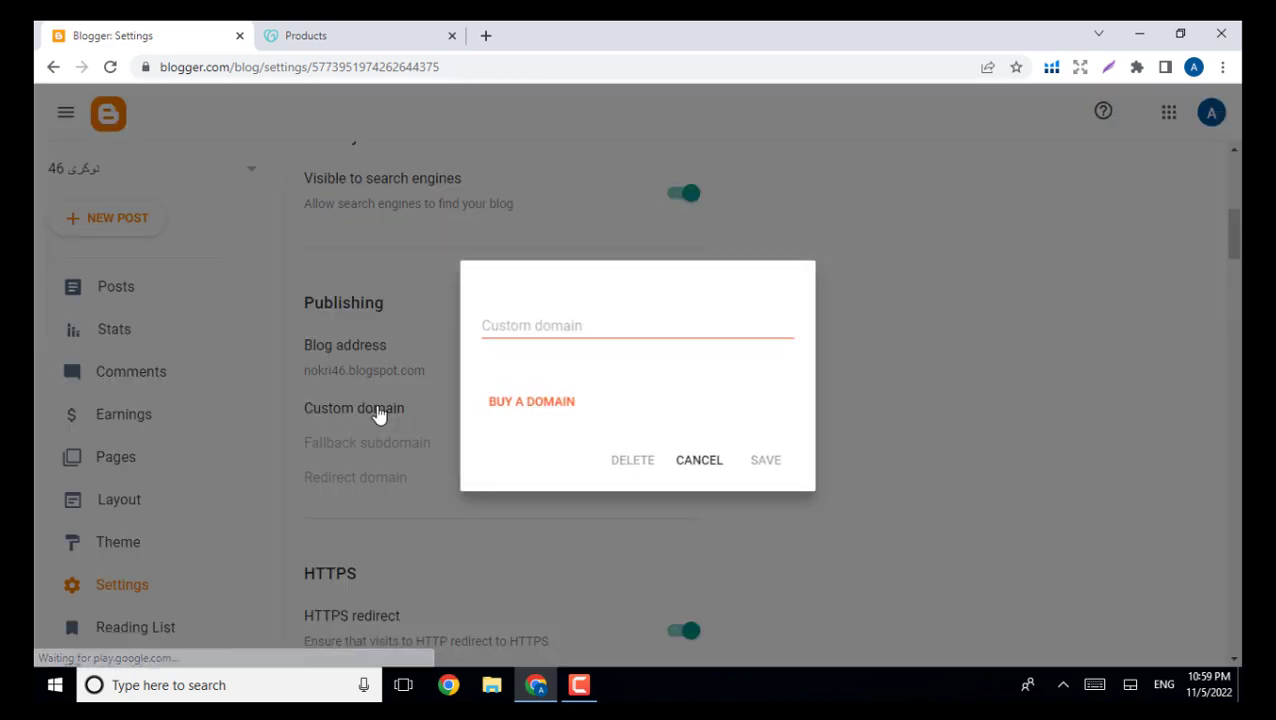
Copy the domain name nokrisarkari.com from the GoDaddy products page and paste it as Blogger's custom domain
left_click(360, 30)
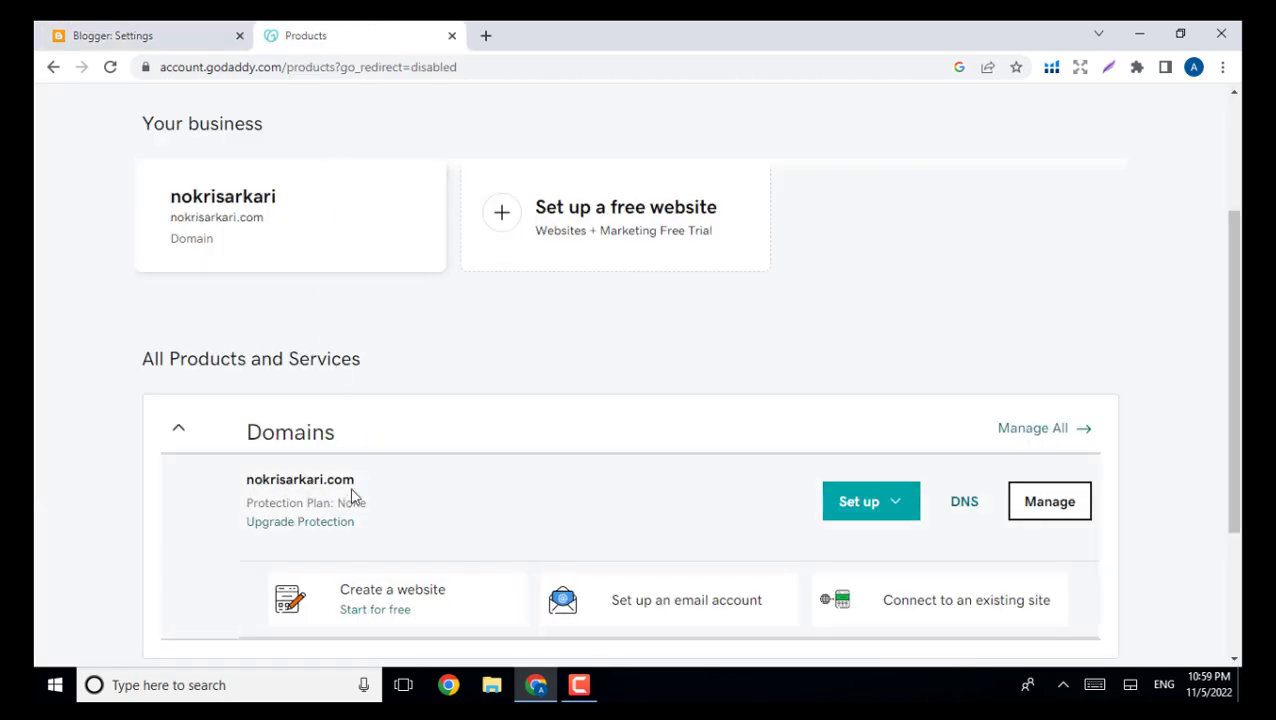
left_click_drag(354, 481, 247, 481)
right_click(250, 483)
left_click(299, 493)
left_click(184, 30)
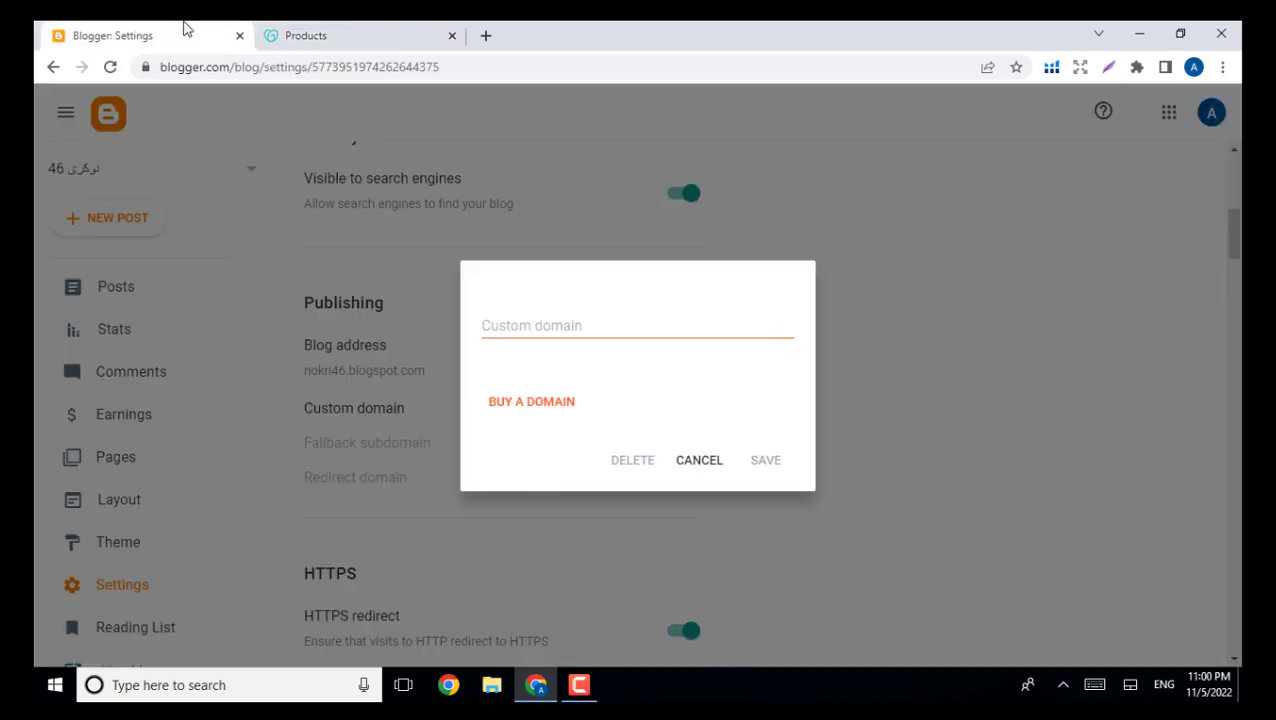
left_click(538, 326)
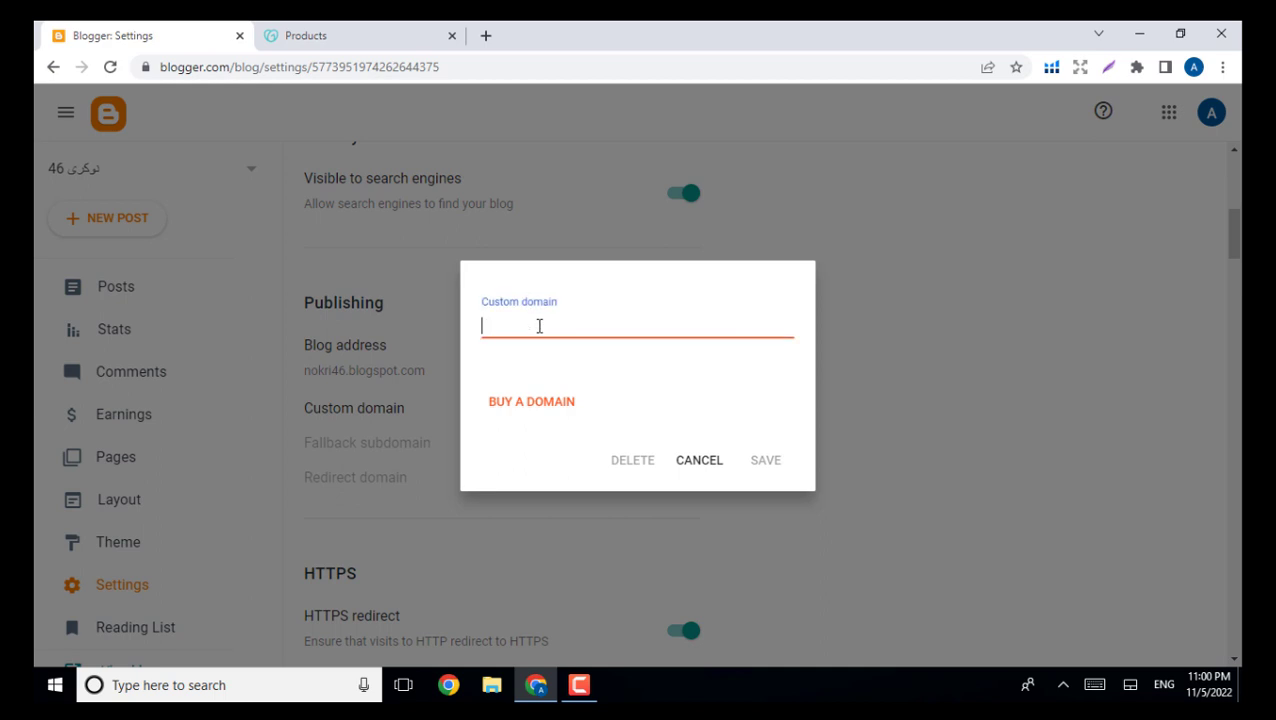
right_click(538, 327)
left_click(580, 436)
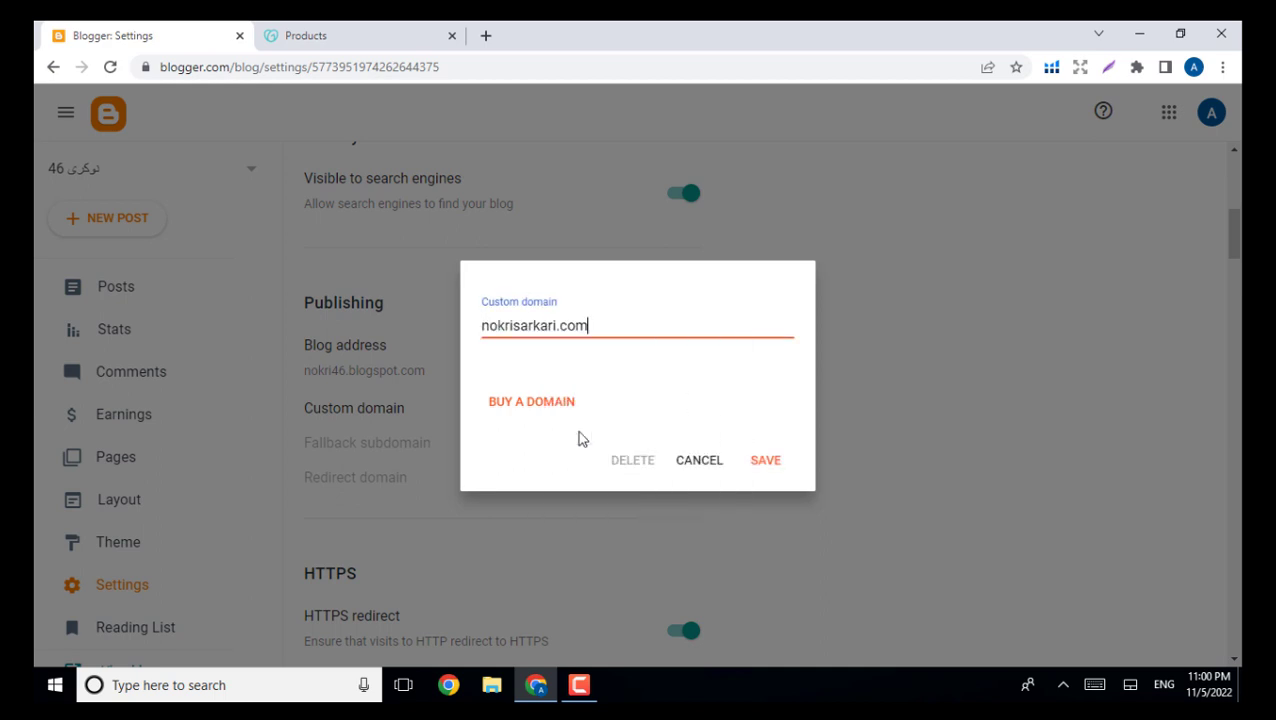
key("Left")
key("Left")
key("Left")
key("Left")
key("Left")
key("Left")
key("Left")
key("Left")
key("Left")
key("Left")
key("Left")
key("Left")
key("Left")
key("Left")
key("Left")
key("Left")
type("www")
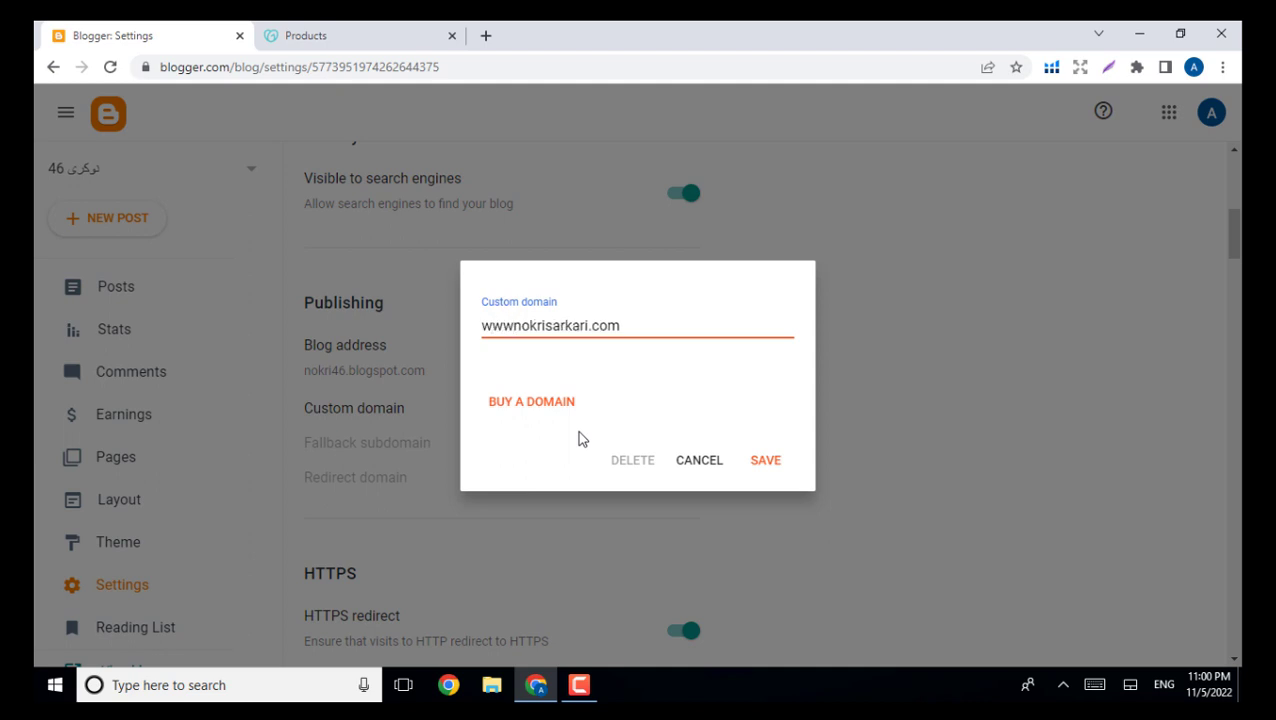
type(".")
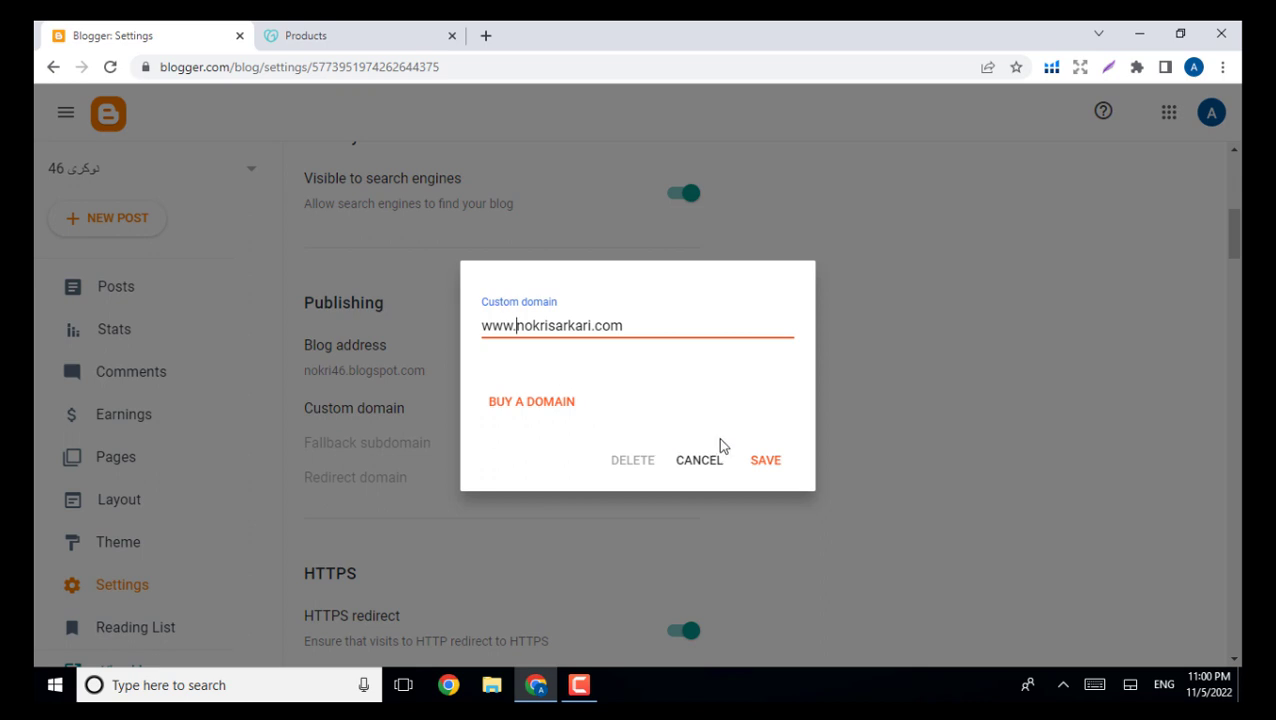
left_click(763, 463)
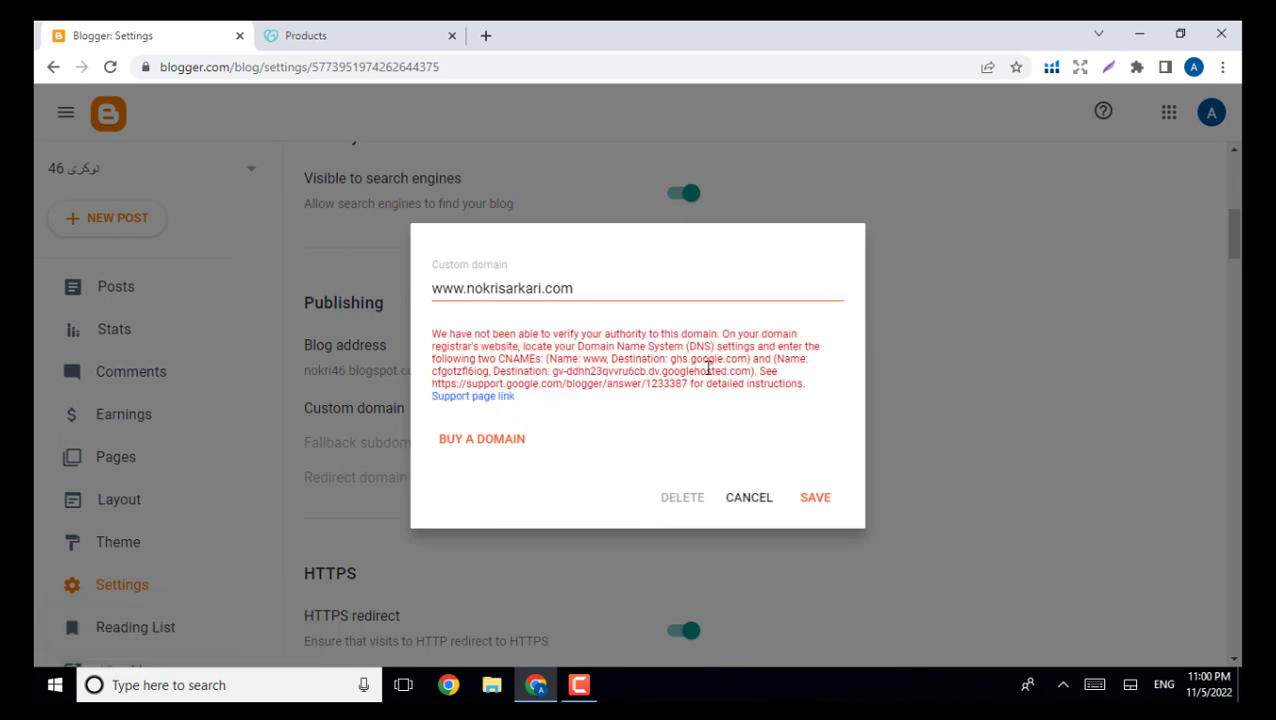
Switch to GoDaddy and open the DNS records of nokrisarkari.com
left_click(344, 46)
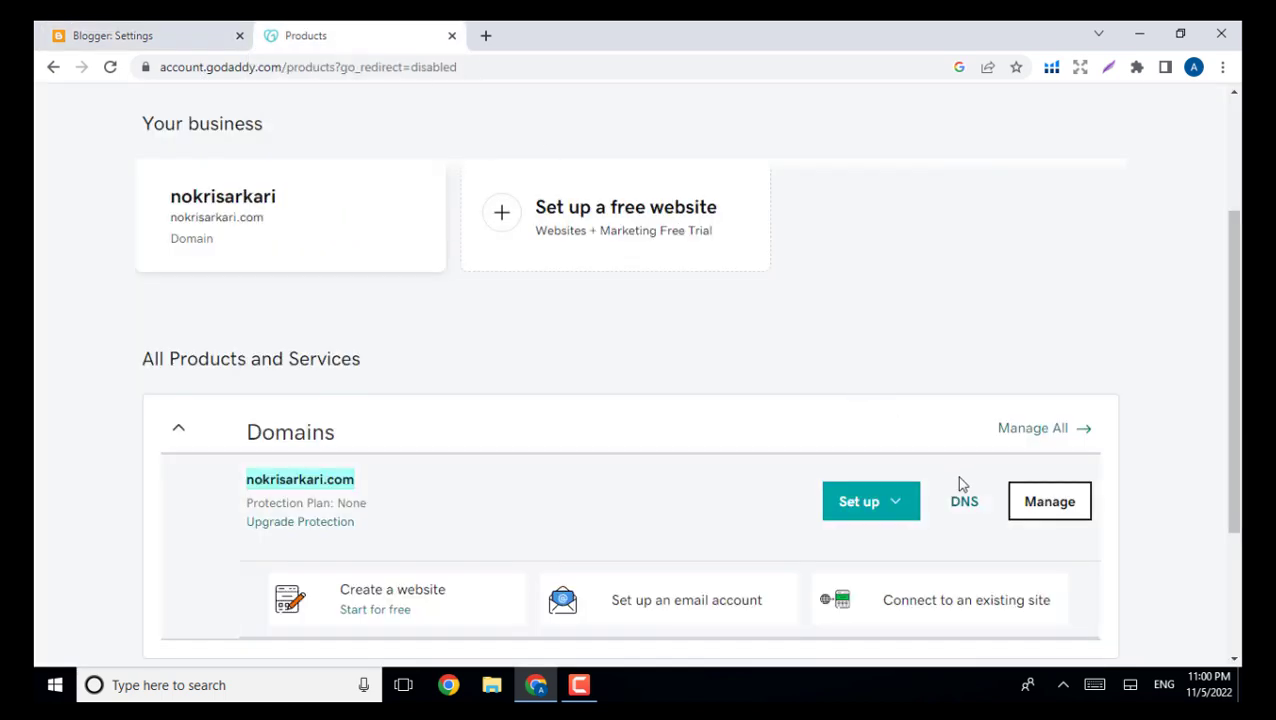
left_click(965, 510)
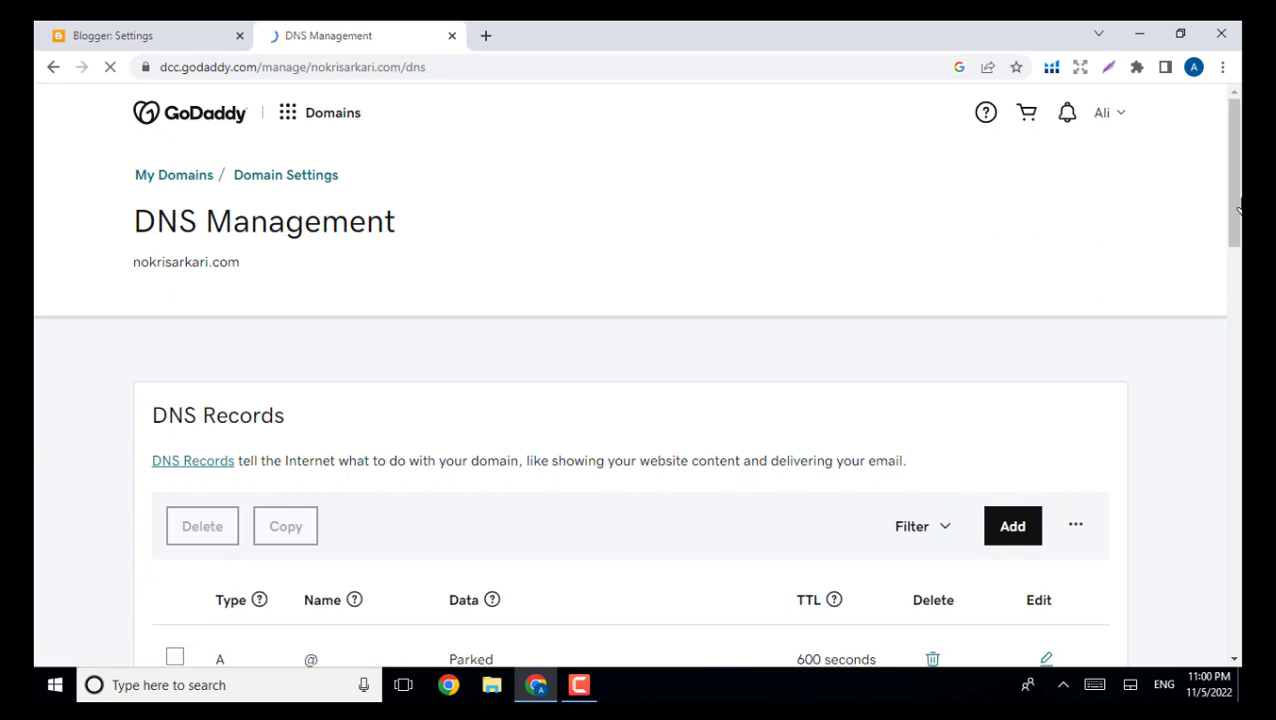
left_click_drag(1238, 208, 1239, 322)
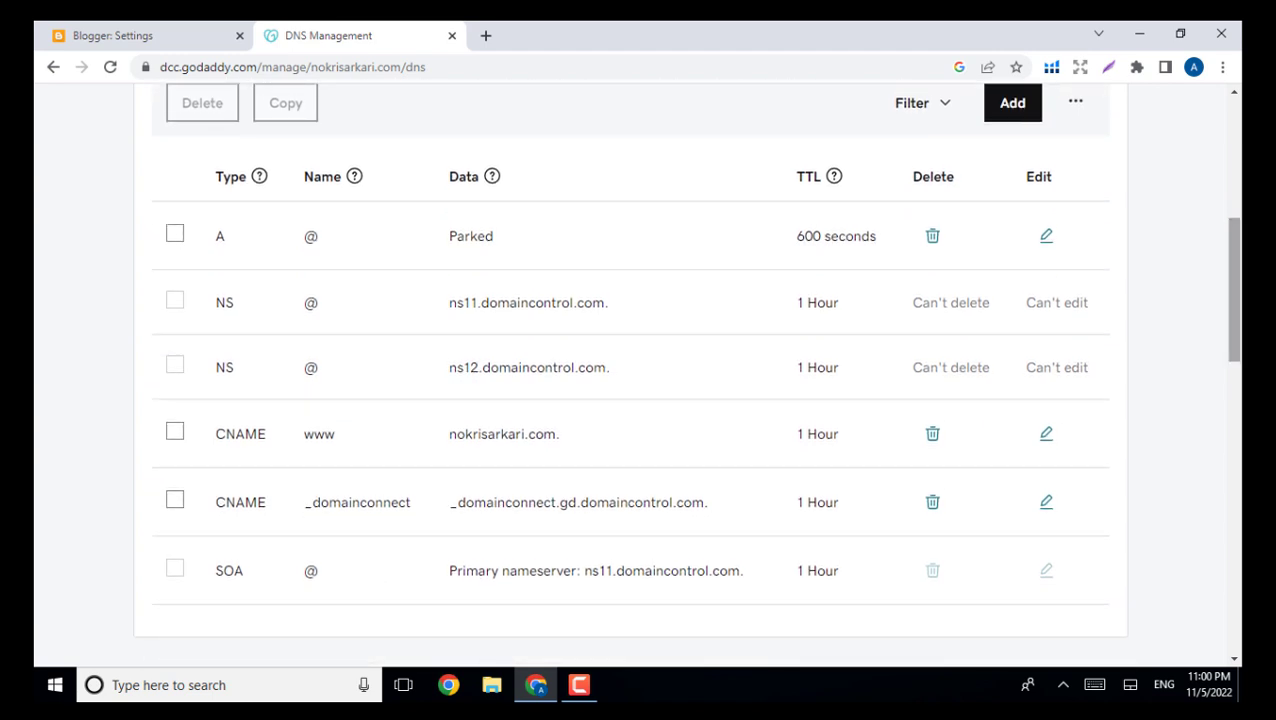
Copy the www CNAME destination ghs.google.com from Blogger's custom domain dialog and return to the GoDaddy DNS records
left_click(200, 30)
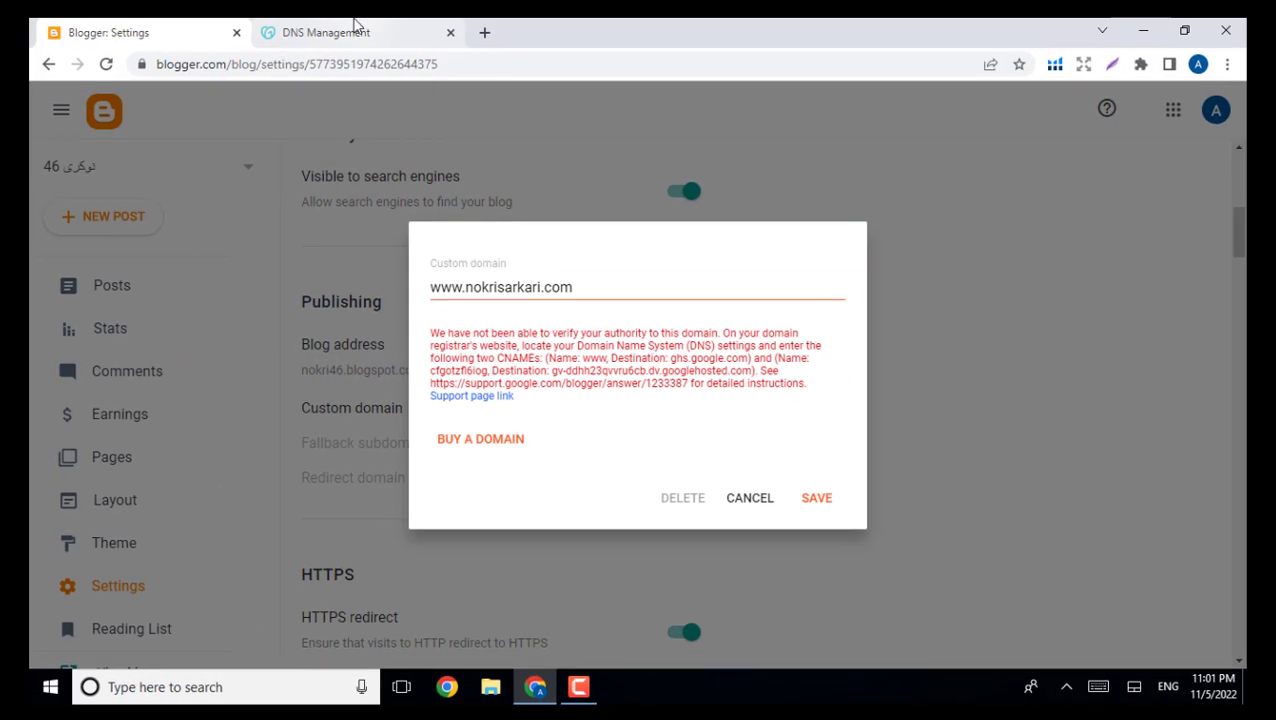
left_click(356, 30)
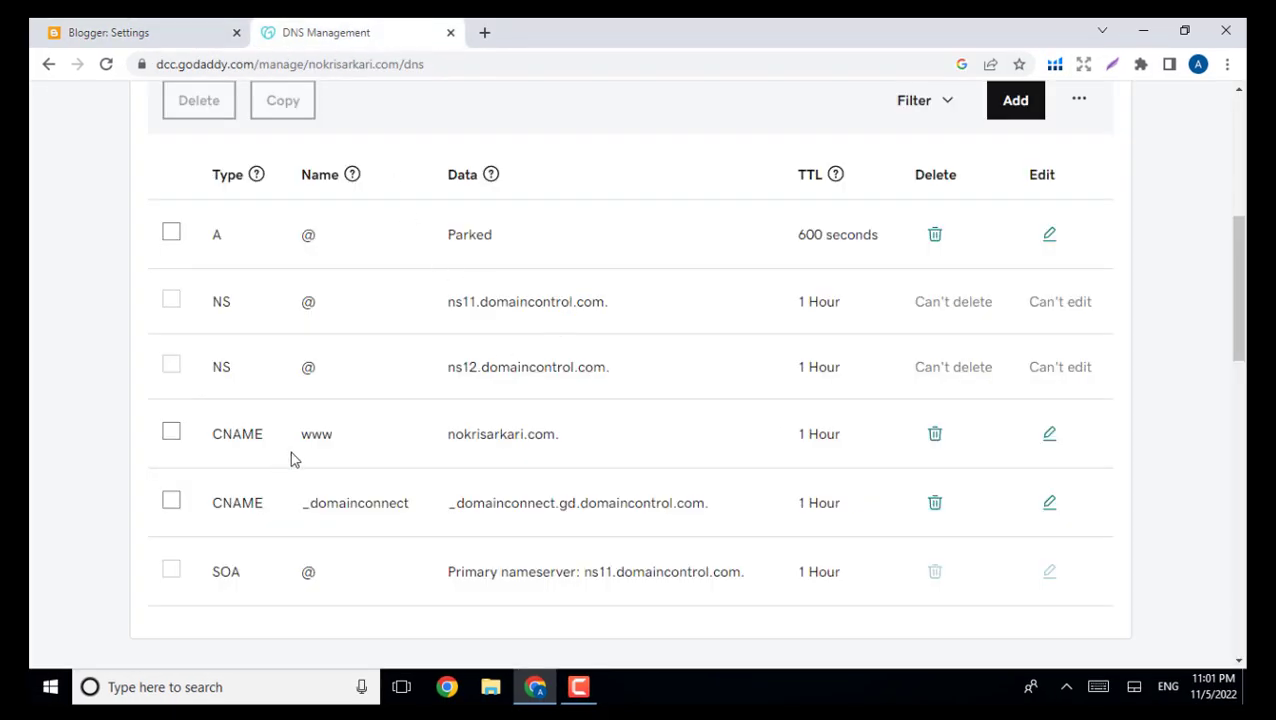
key("ctrl+shift+Tab")
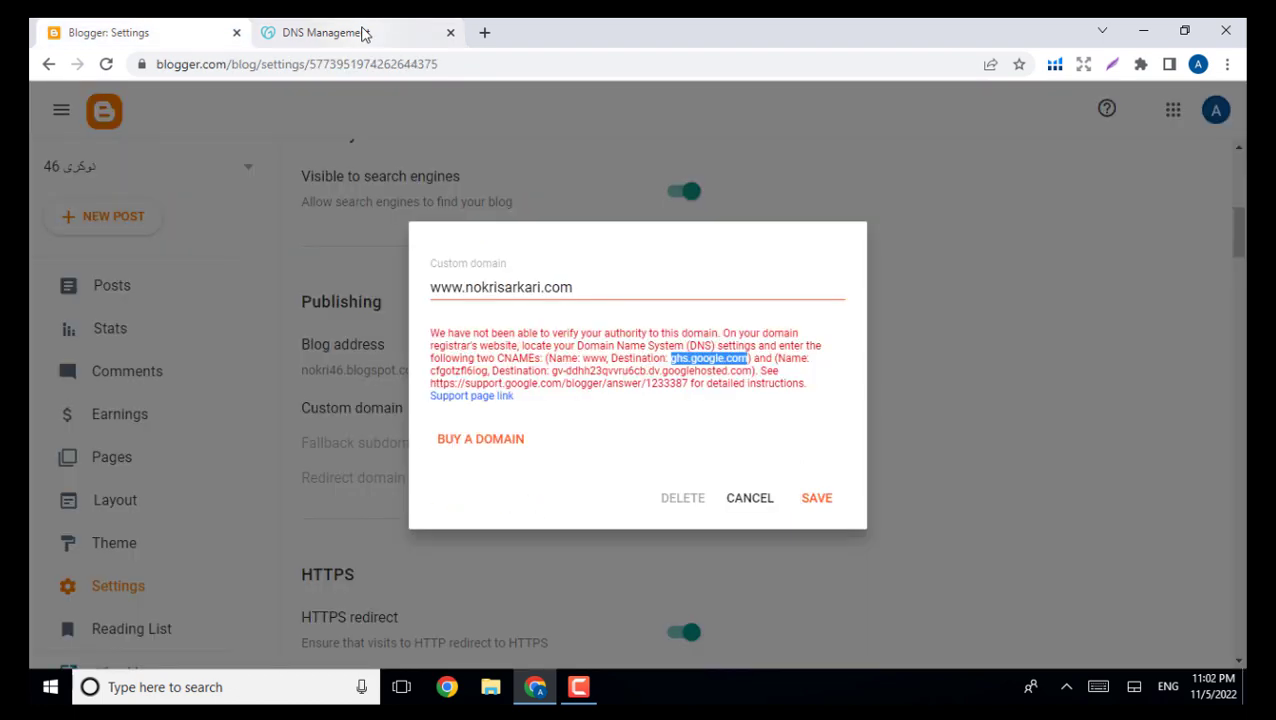
left_click(362, 32)
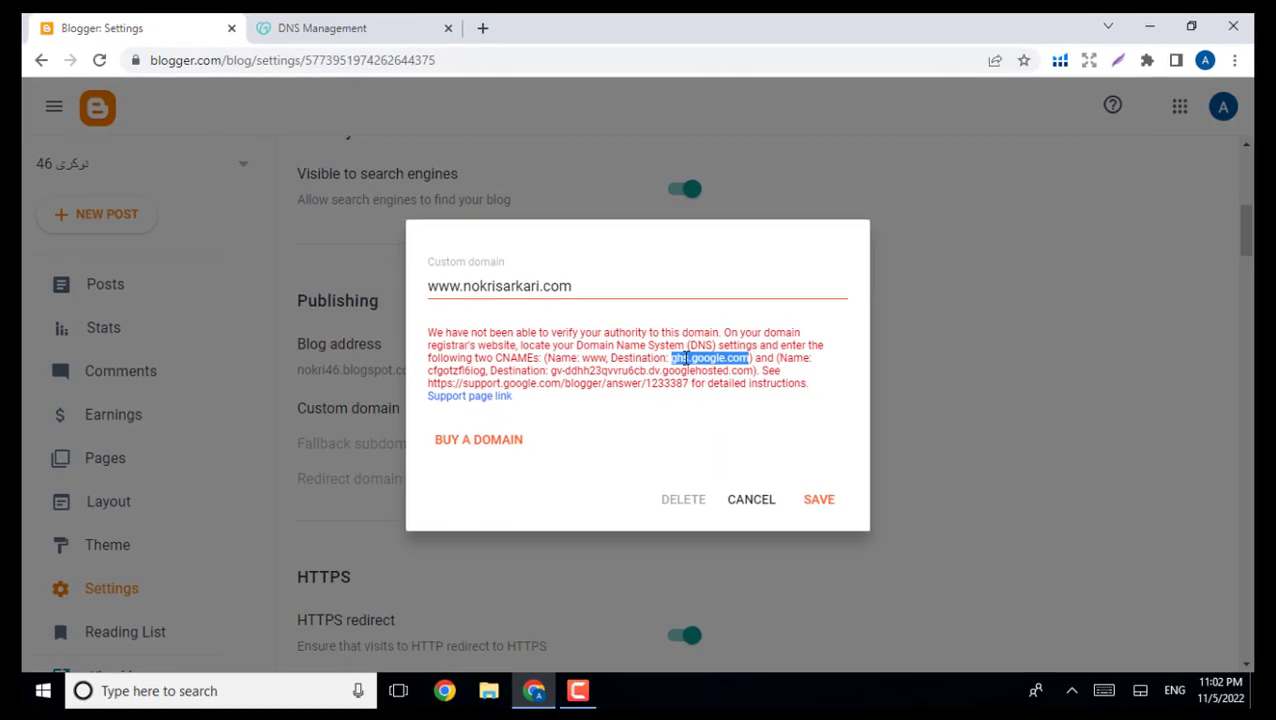
left_click(290, 32)
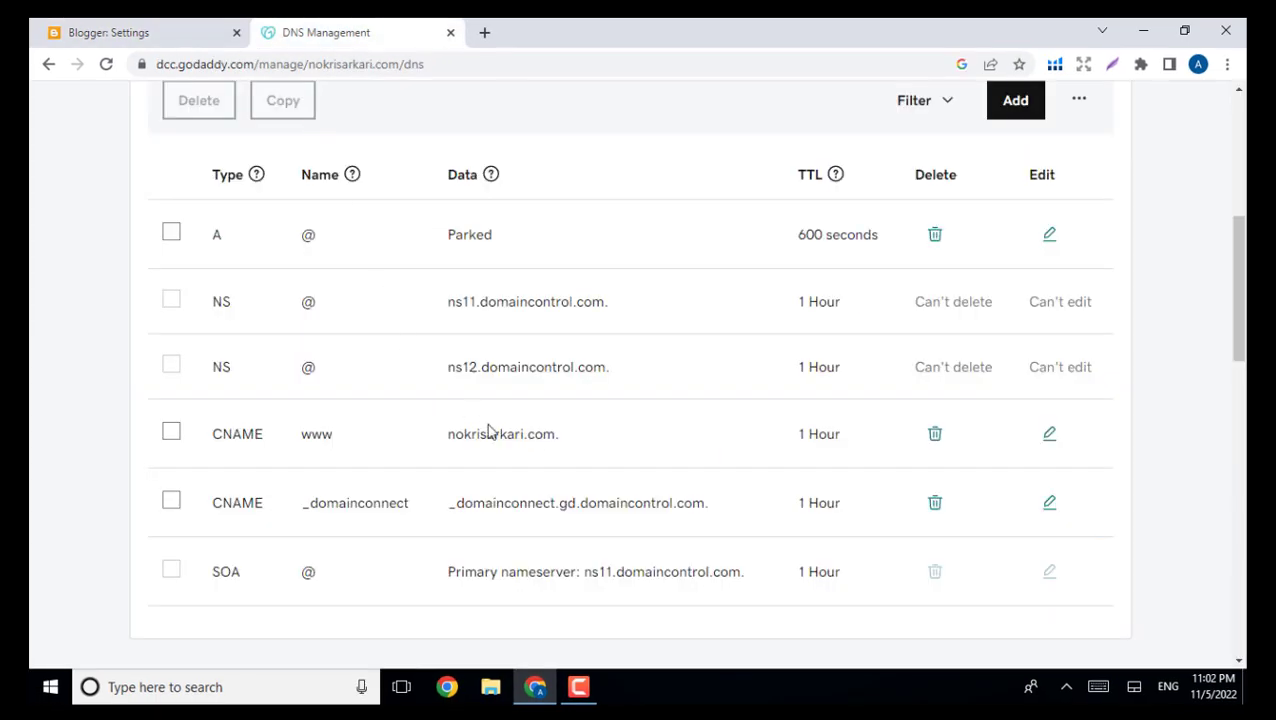
Change the www CNAME record's value to ghs.google.com and save the record
left_click(1050, 438)
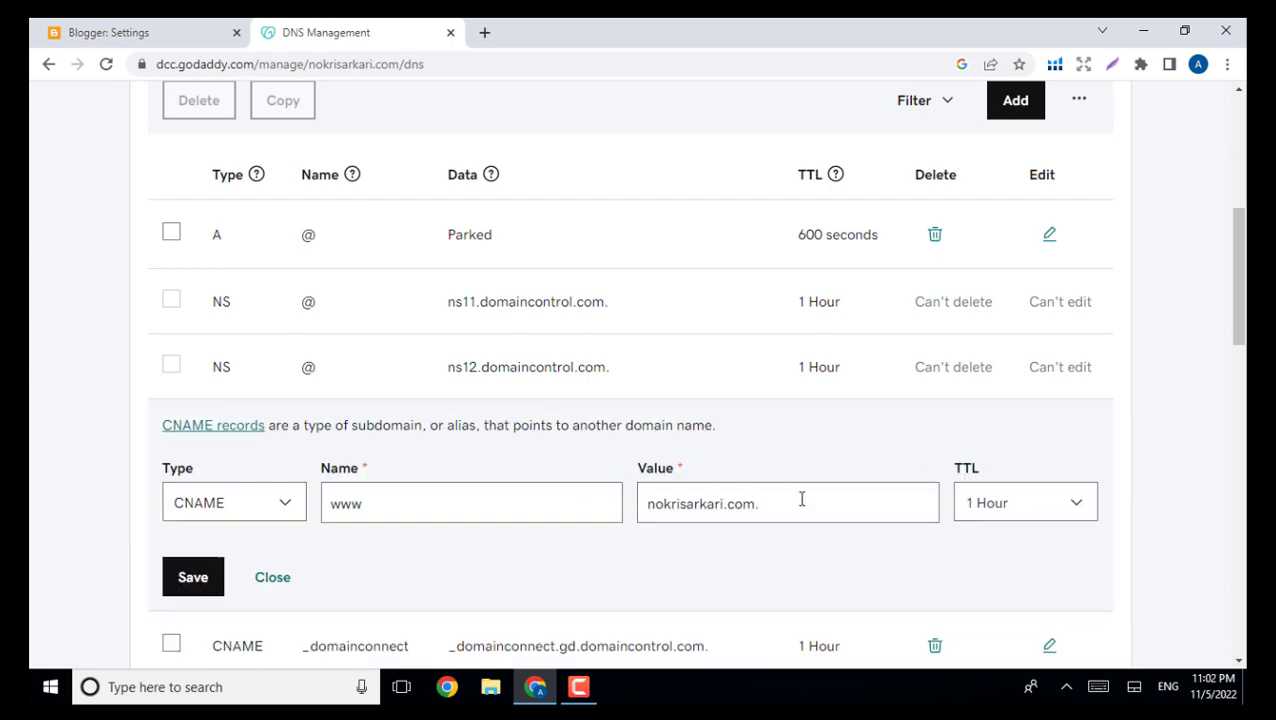
left_click_drag(805, 509, 632, 510)
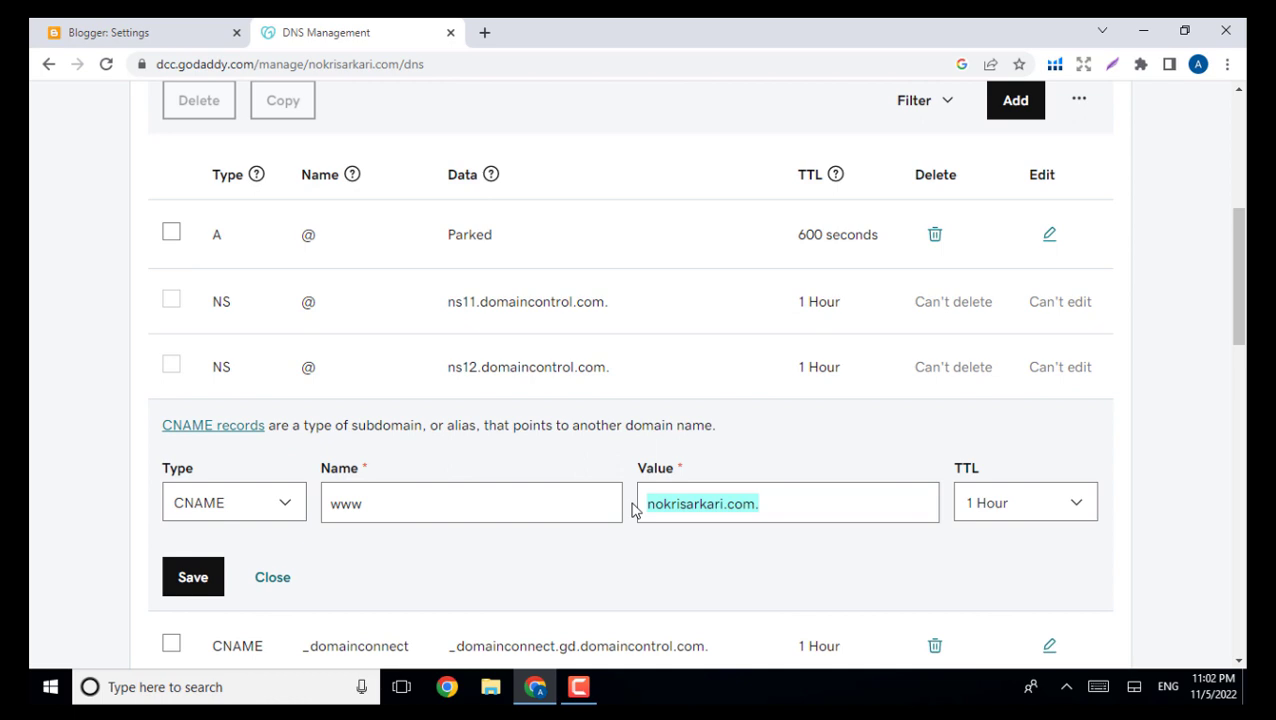
right_click(686, 503)
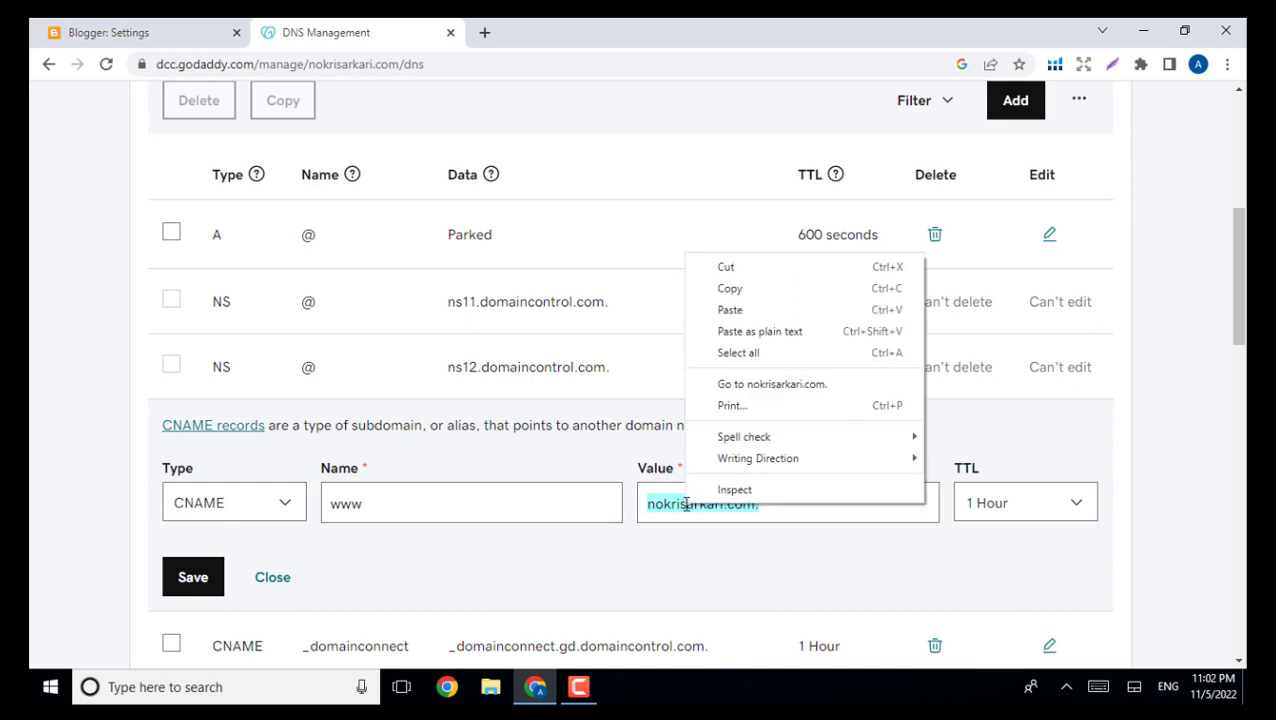
left_click(730, 310)
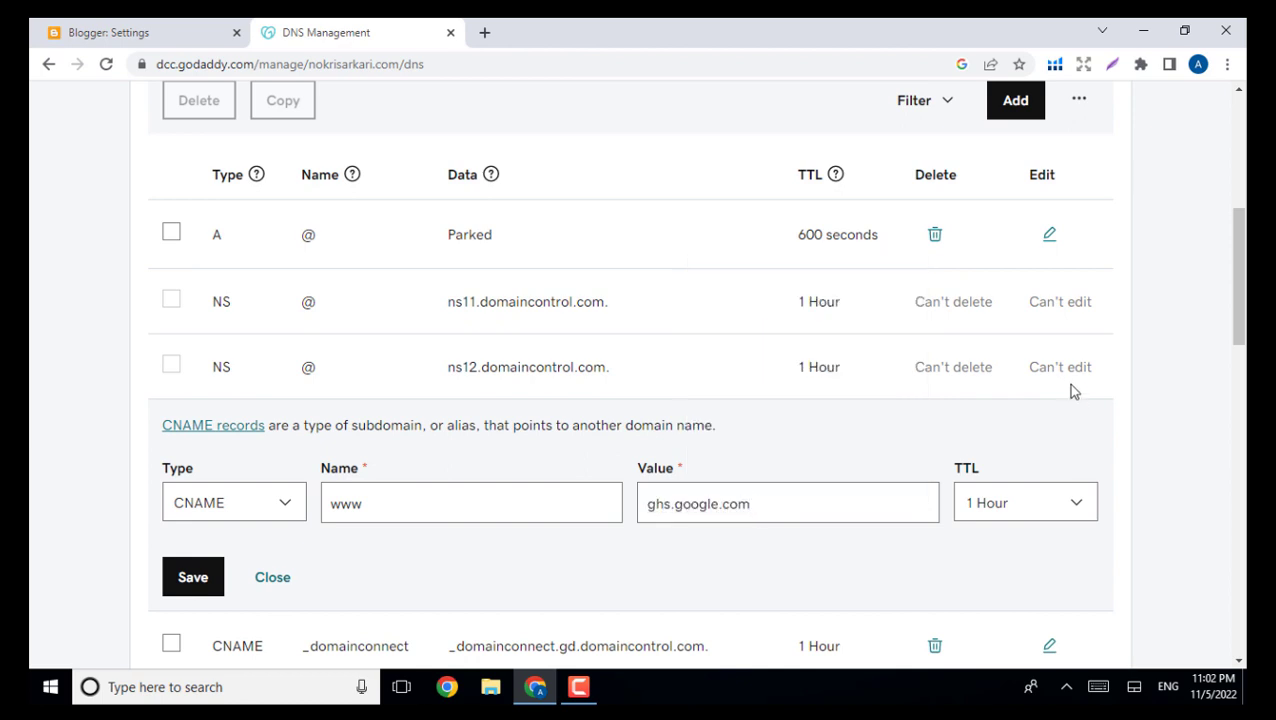
scroll(1238, 300, "down", 1)
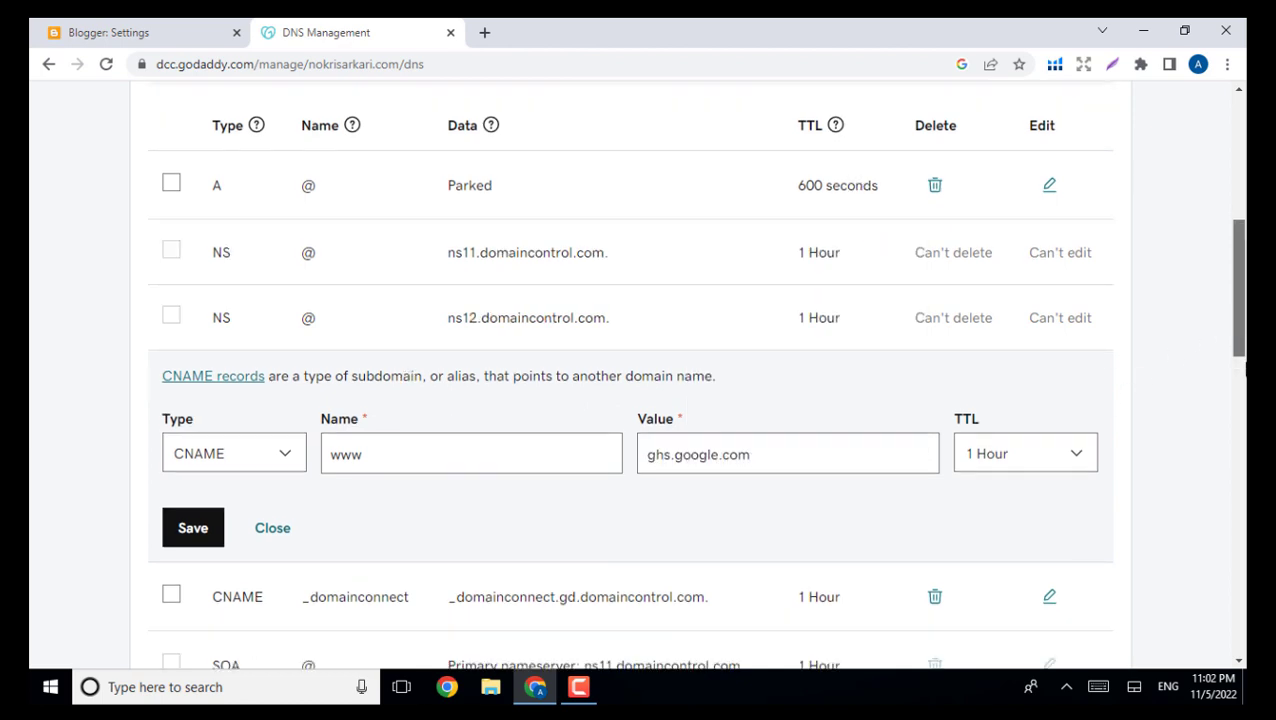
scroll(250, 490, "down", 2)
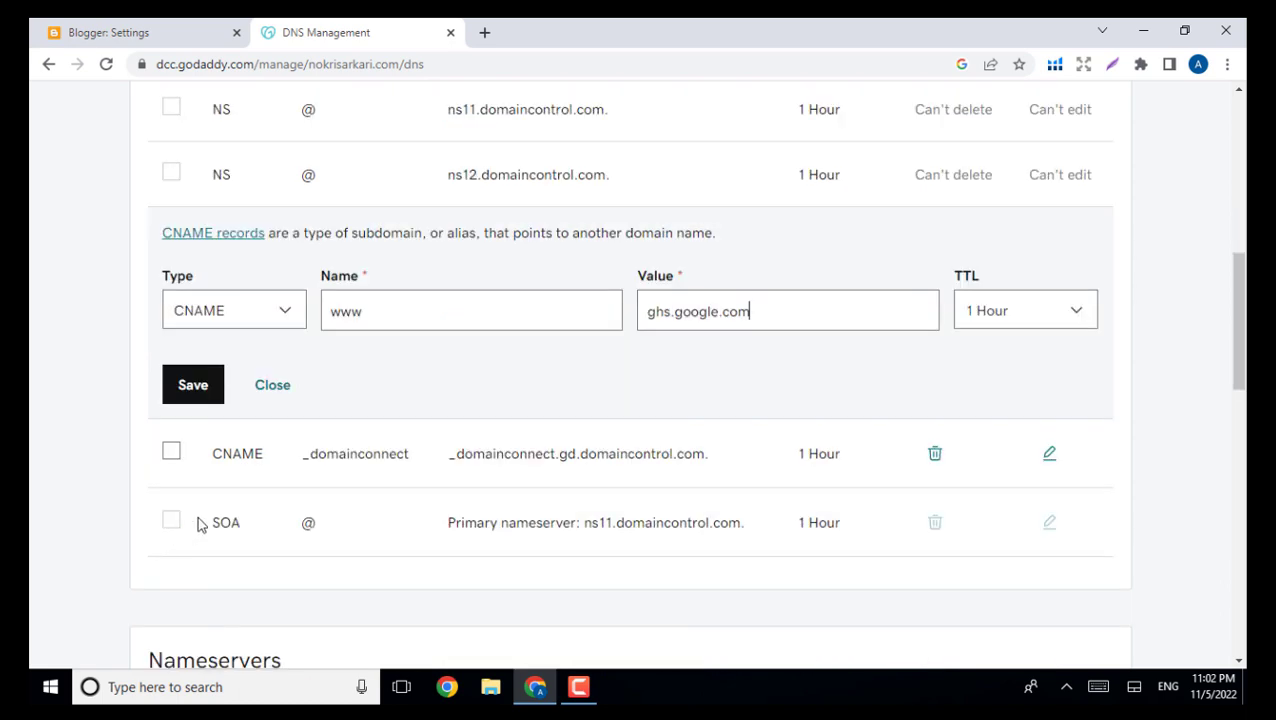
left_click(196, 387)
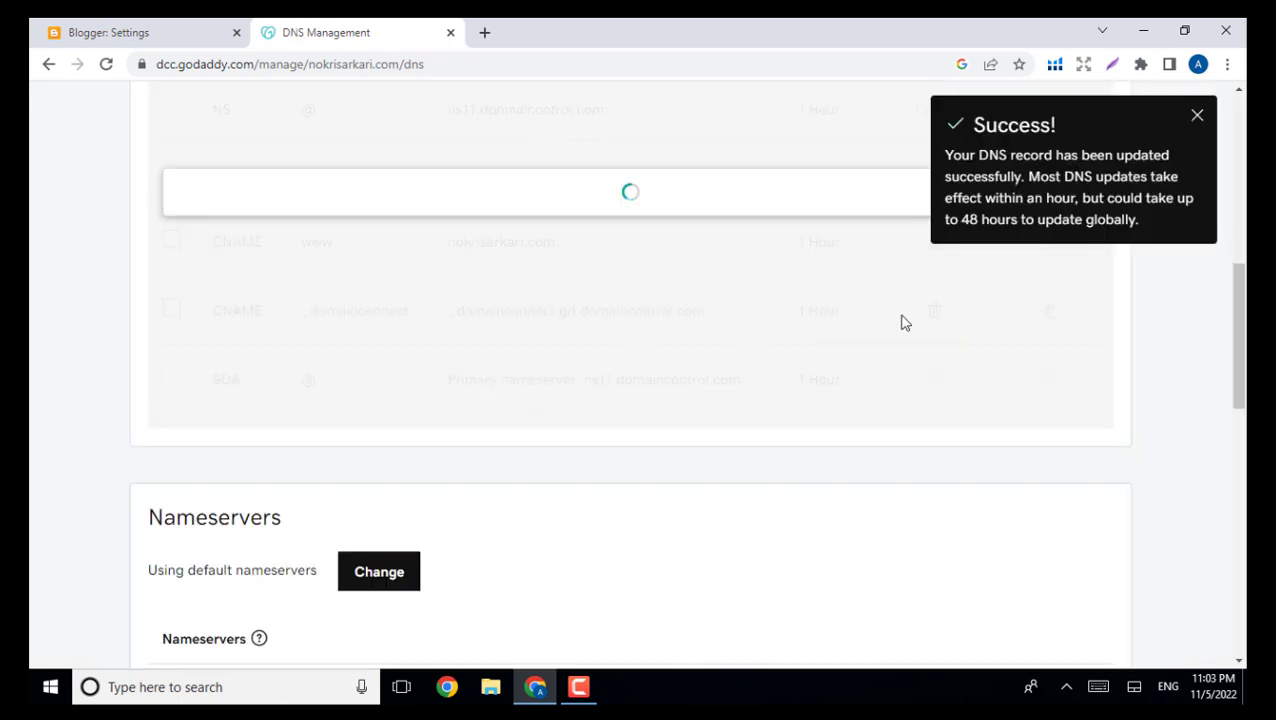
Copy the name of the second required CNAME from Blogger's custom domain dialog and return to the GoDaddy DNS records
scroll(1205, 276, "up", 2)
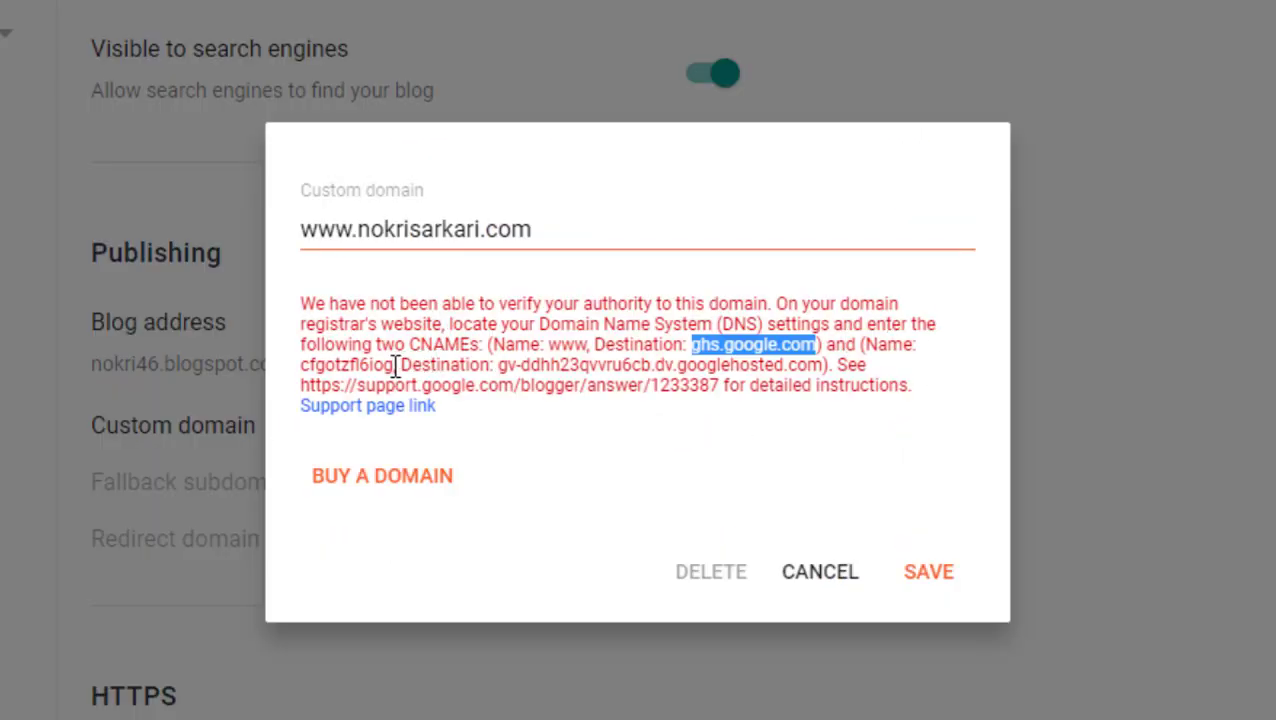
left_click_drag(396, 366, 302, 362)
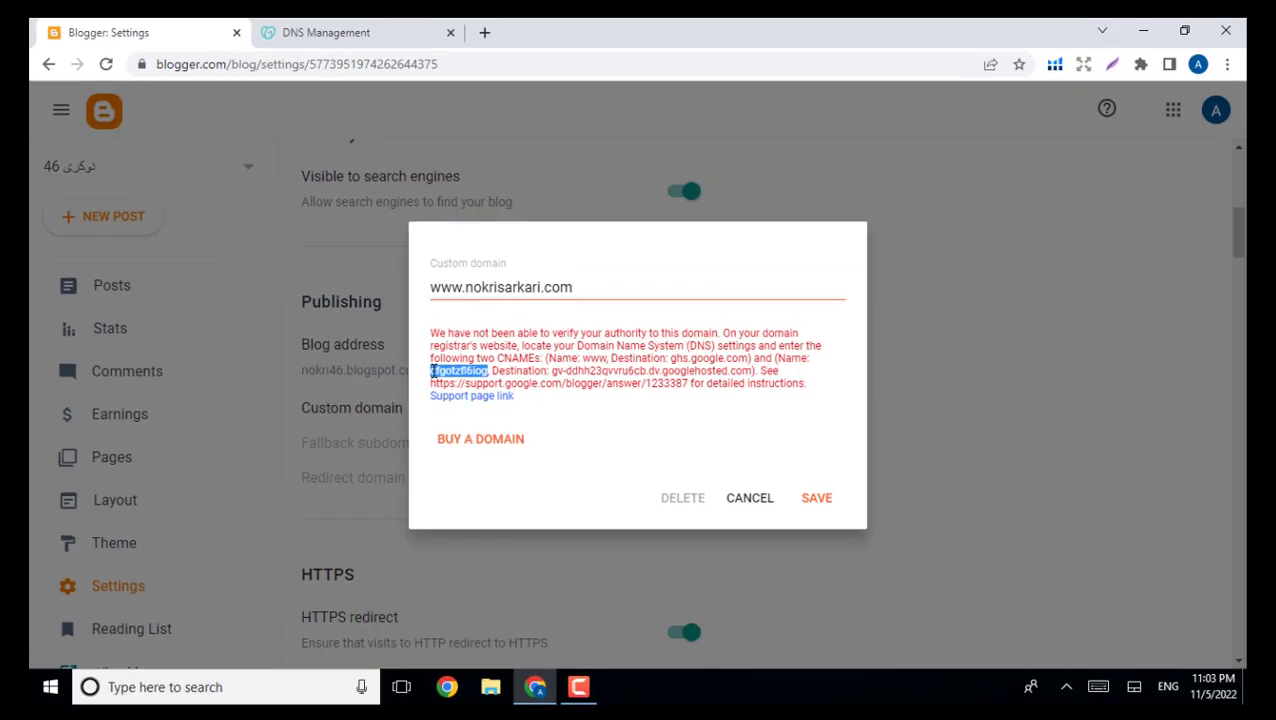
right_click(432, 371)
left_click(457, 386)
left_click(281, 28)
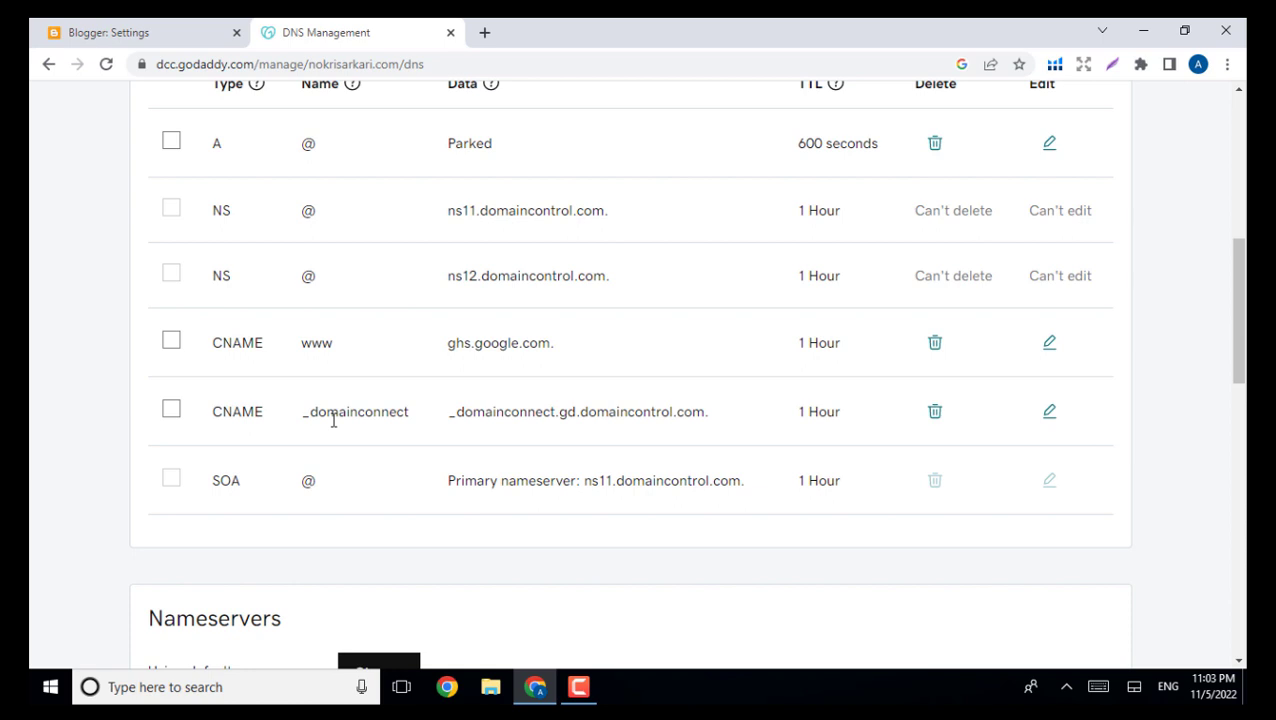
Edit the _domainconnect CNAME record and replace its name with the copied verification CNAME name
left_click(1047, 414)
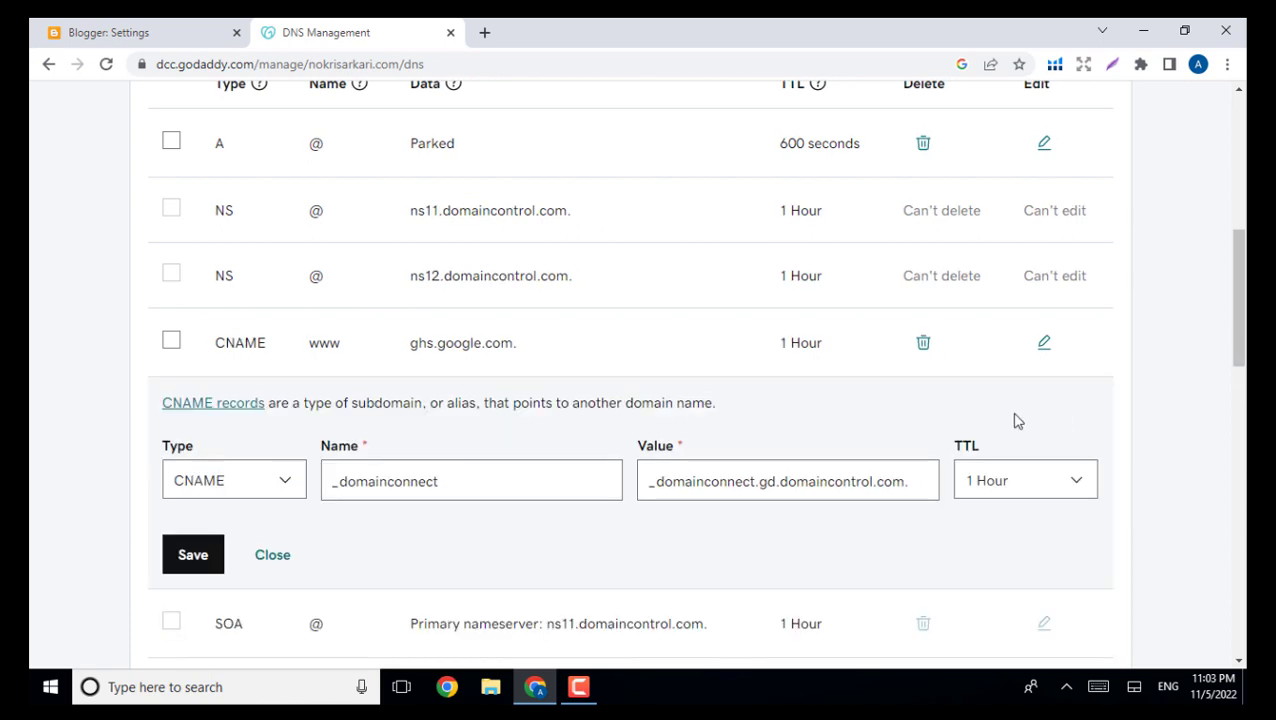
double_click(396, 482)
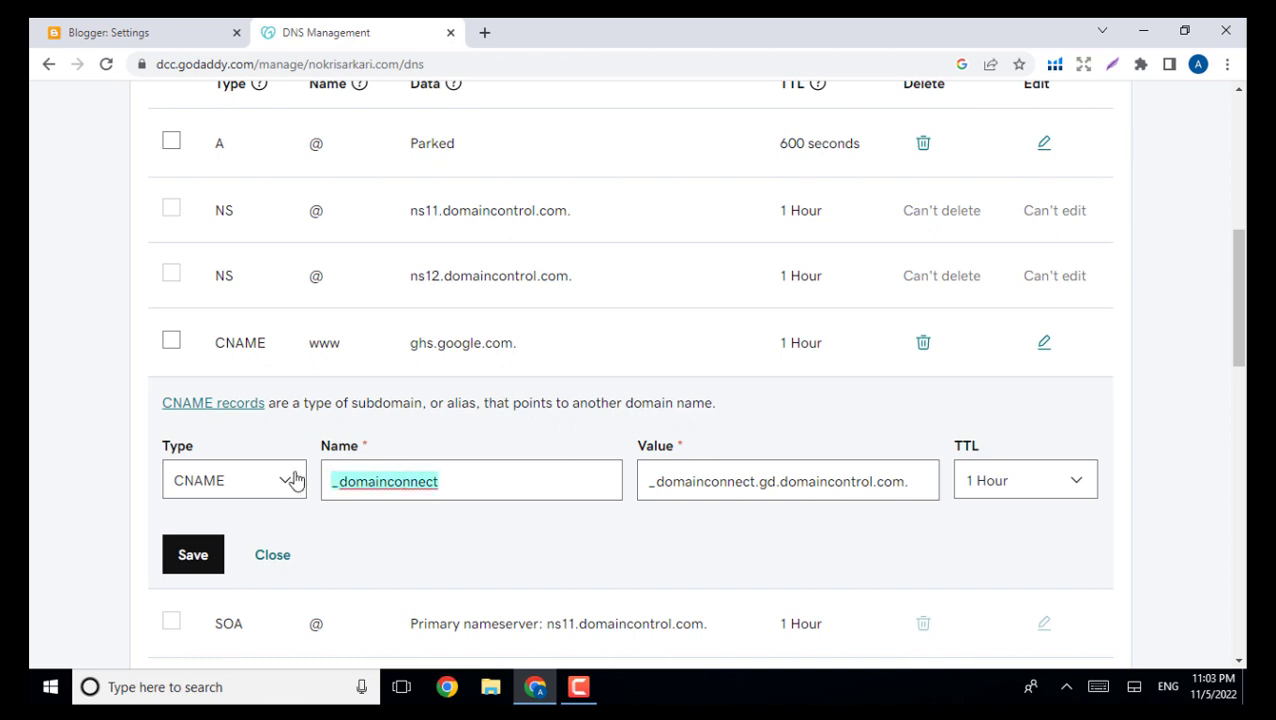
right_click(368, 481)
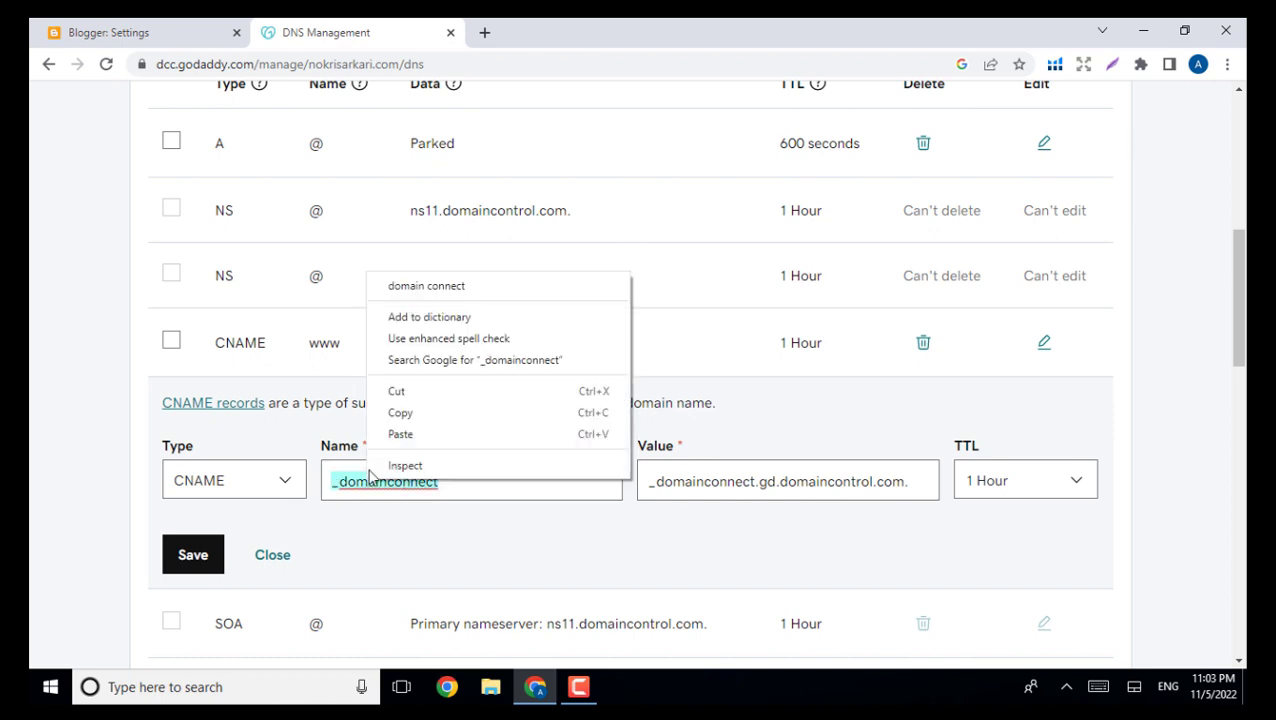
left_click(400, 434)
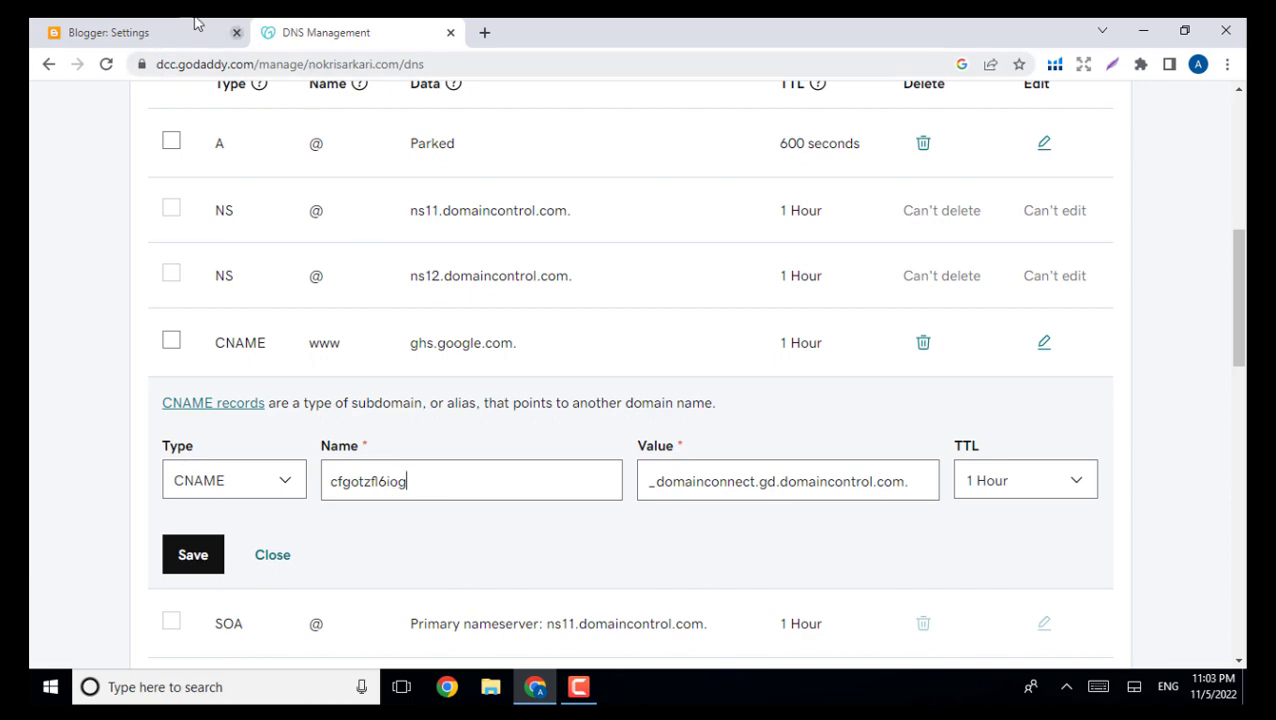
Copy the second CNAME's googlehosted.com destination from Blogger's custom domain dialog and return to the GoDaddy record being edited
left_click(160, 32)
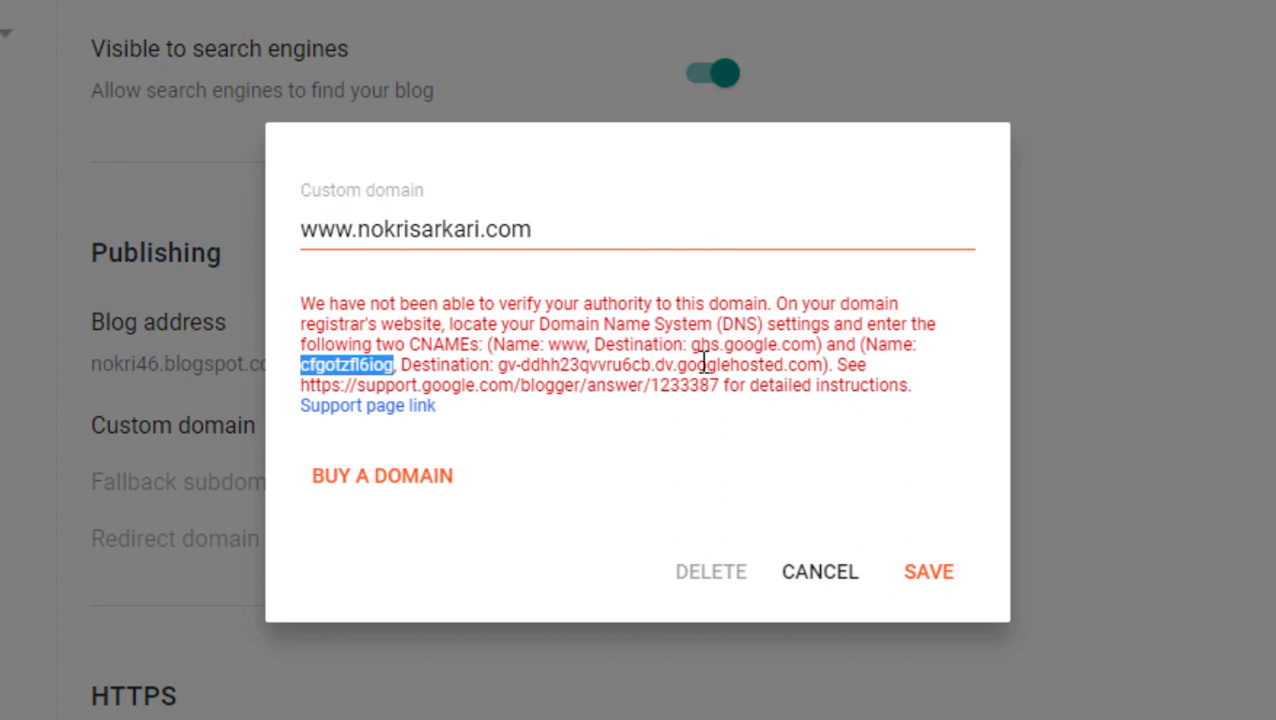
left_click_drag(824, 362, 499, 365)
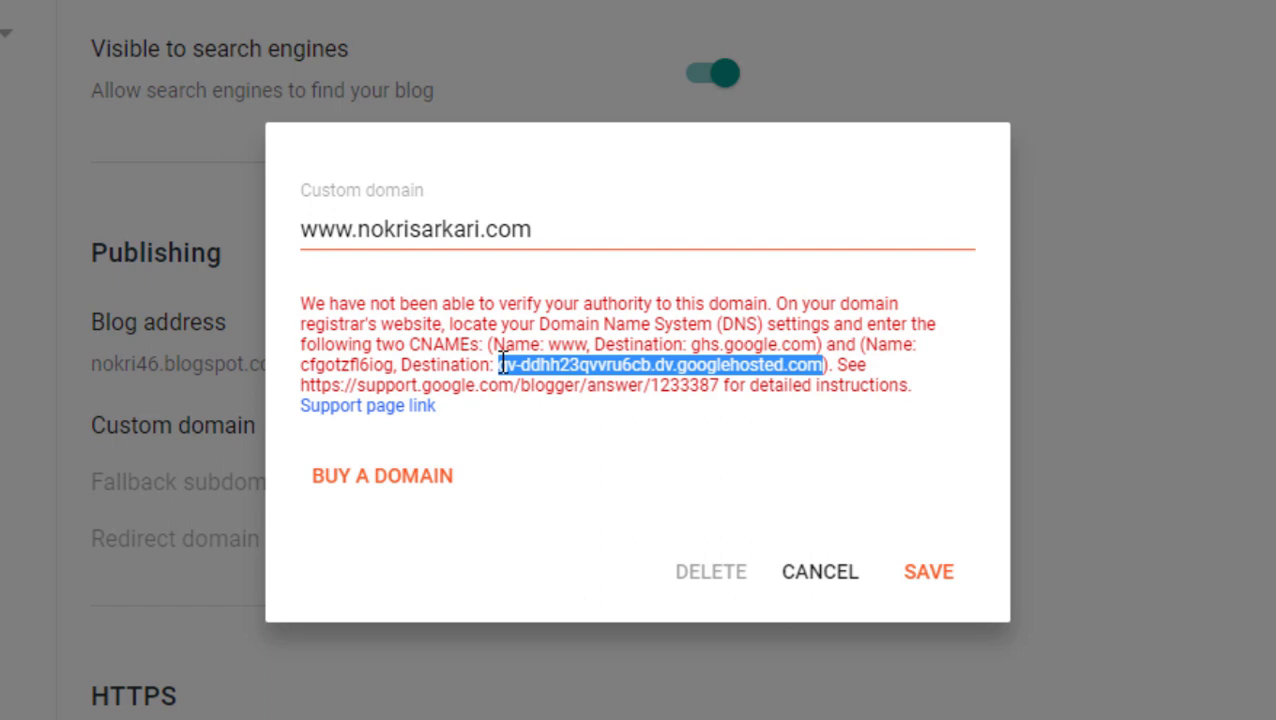
right_click(500, 366)
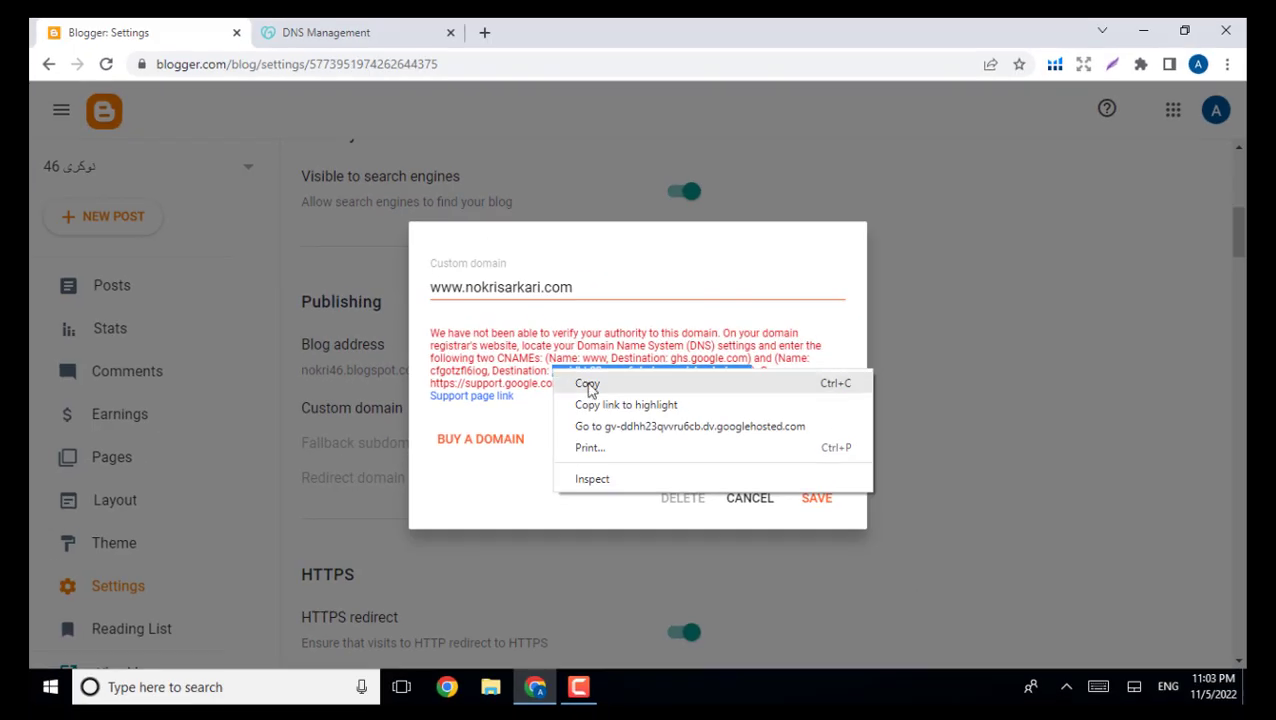
left_click(588, 385)
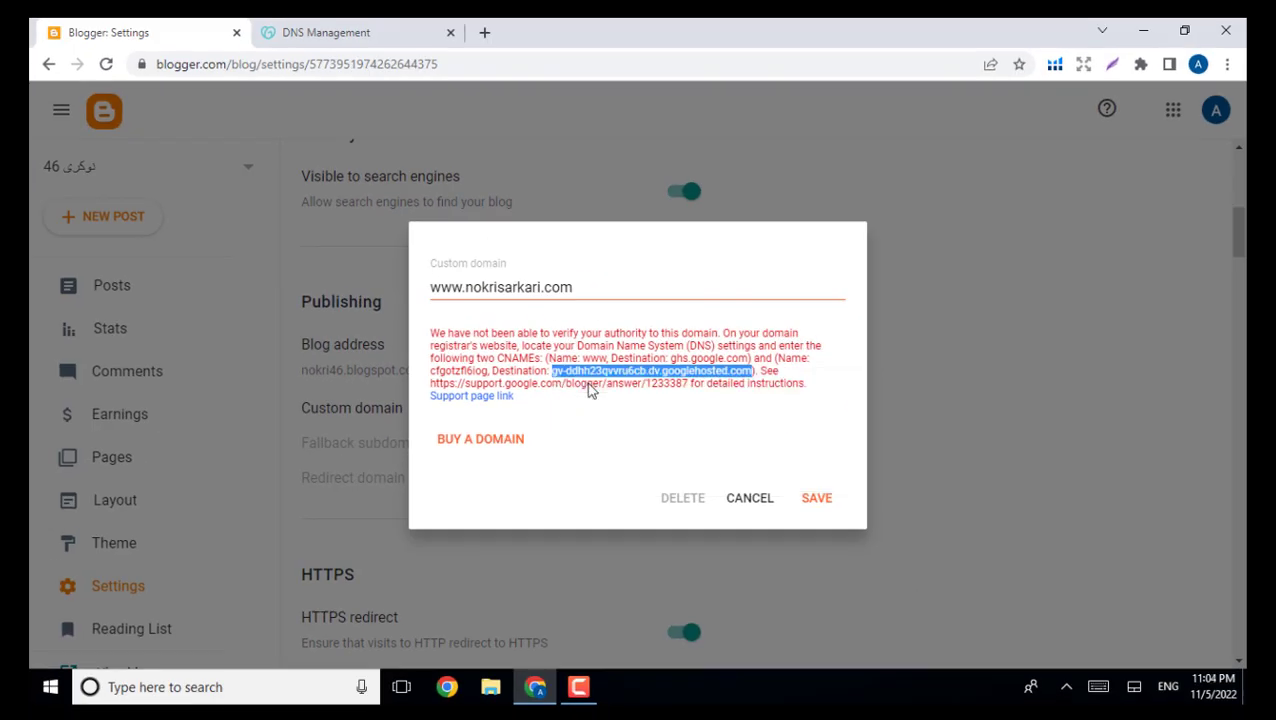
left_click(336, 33)
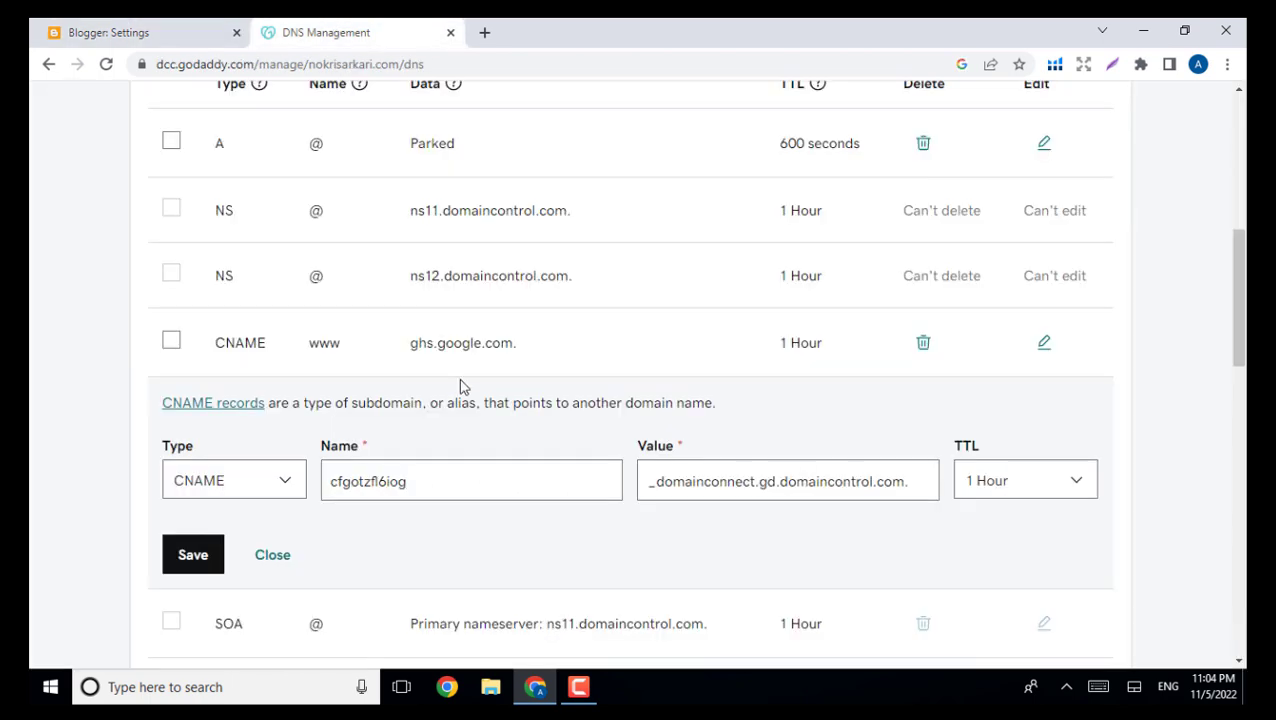
Replace the edited CNAME record's value with the copied verification destination and save the record
left_click_drag(918, 484, 641, 476)
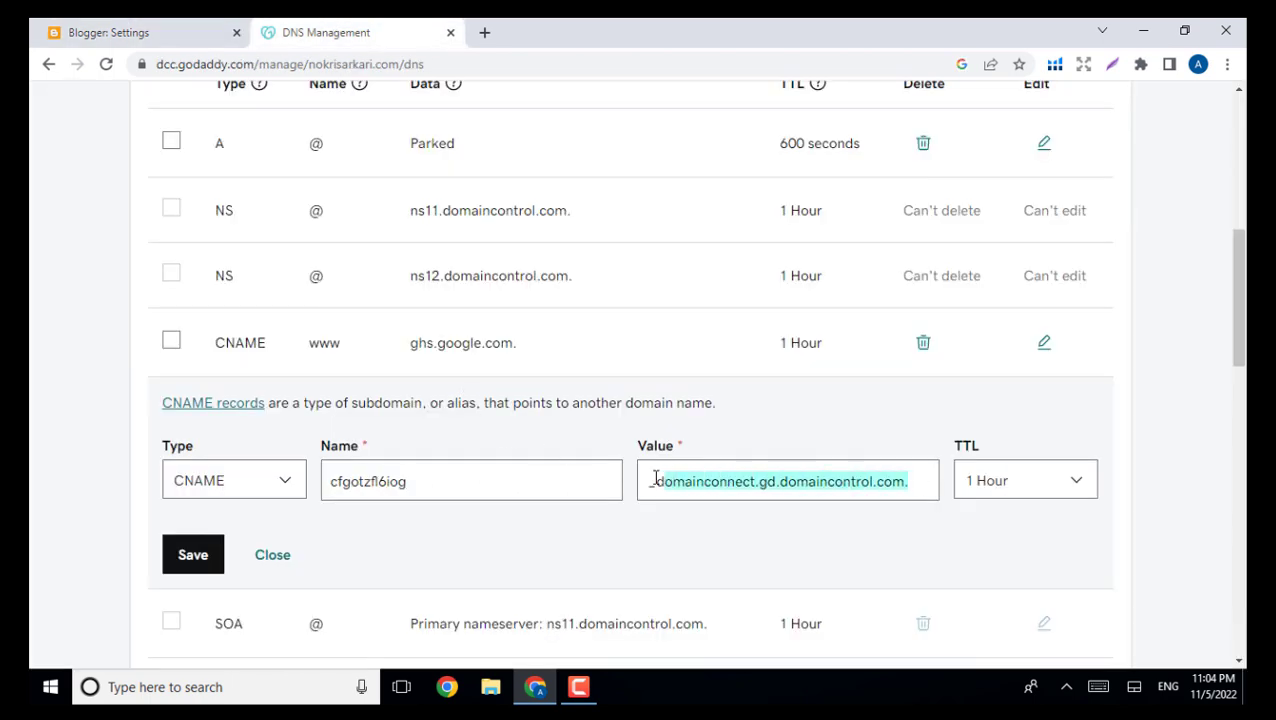
right_click(754, 481)
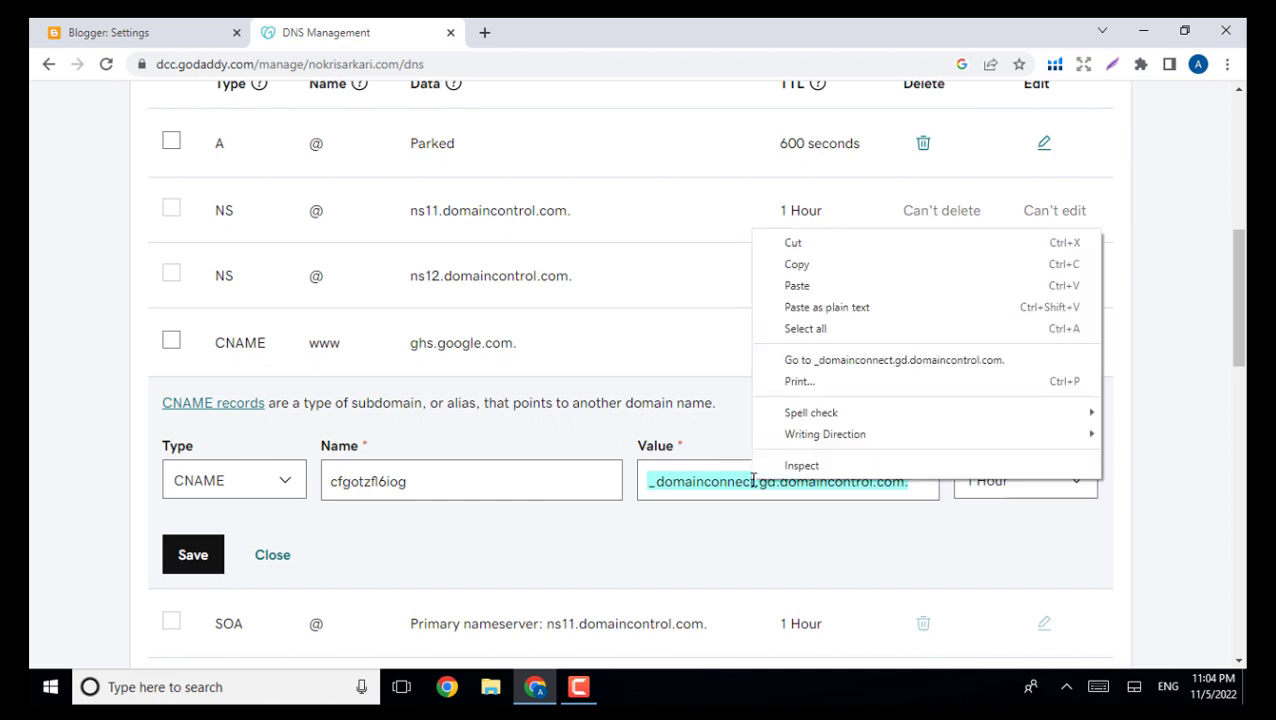
left_click(797, 286)
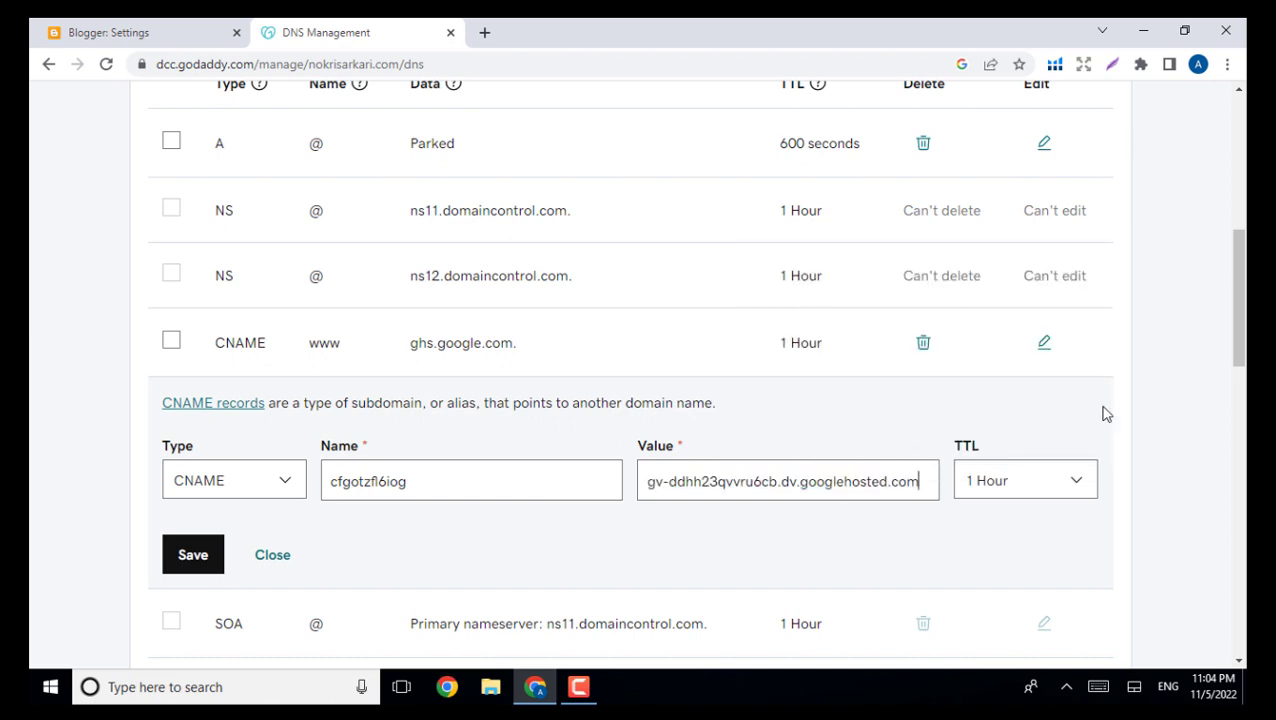
scroll(1238, 300, "down", 1)
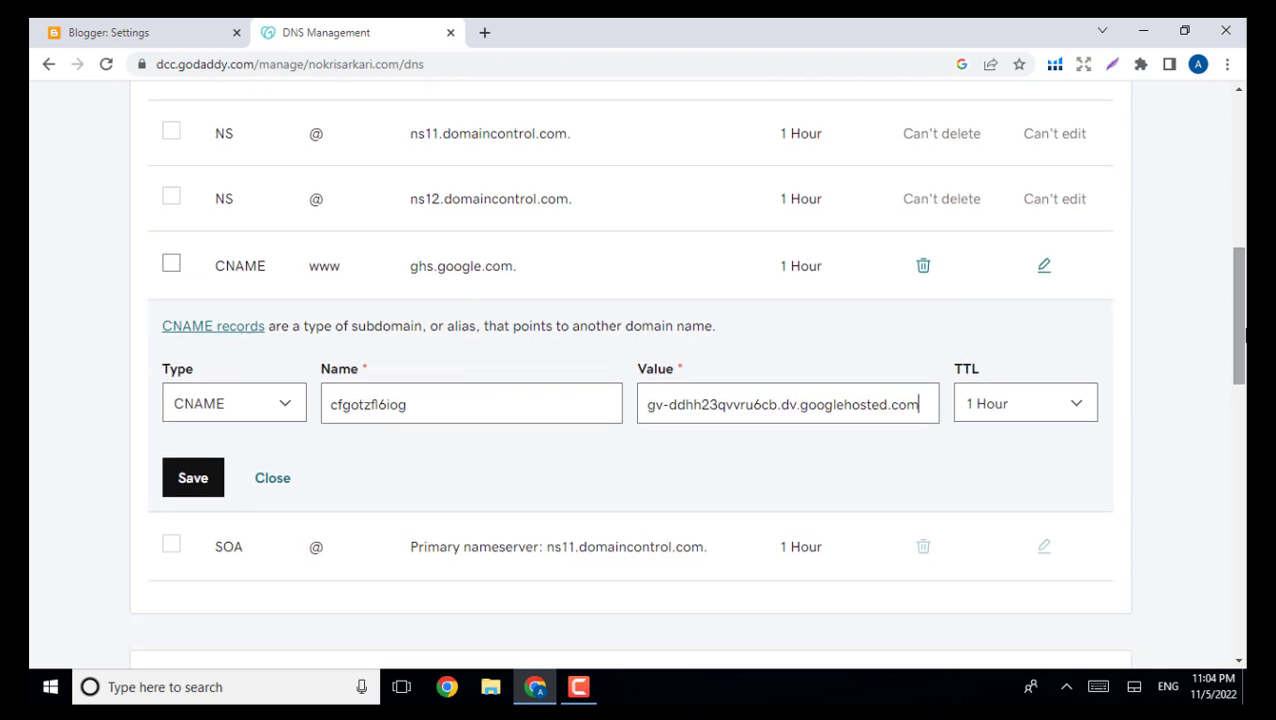
left_click(201, 480)
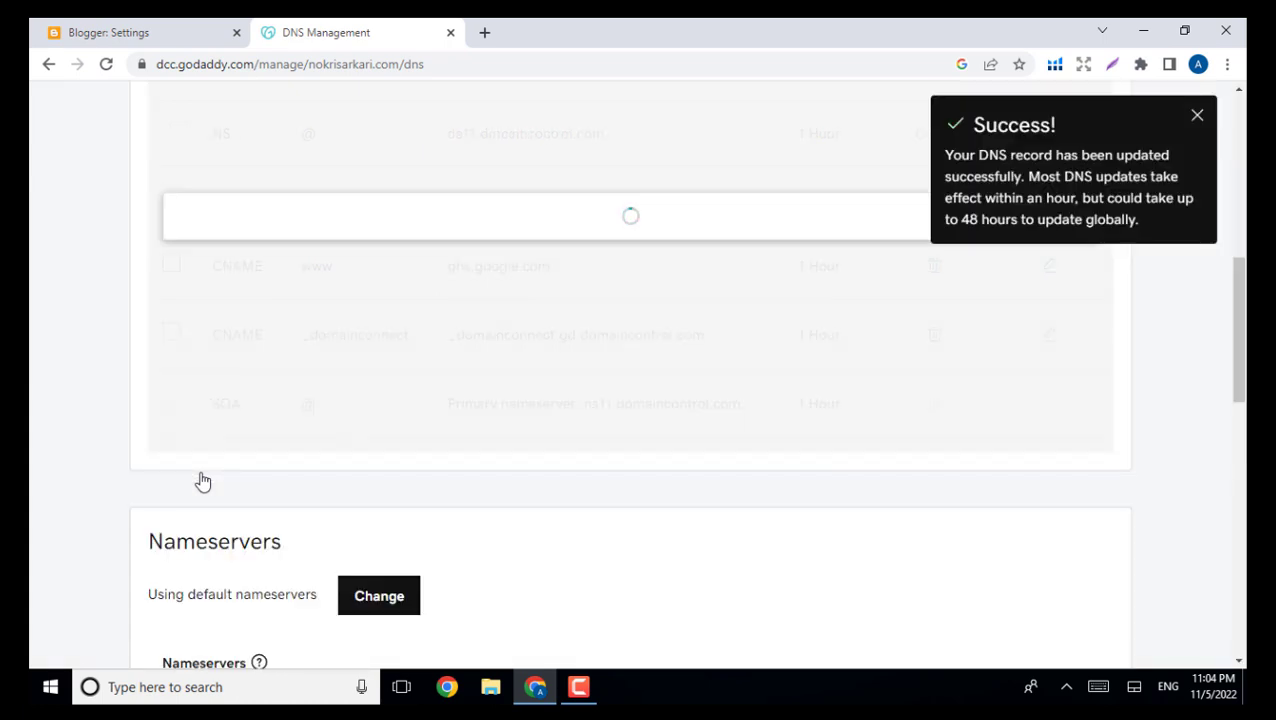
left_click(155, 25)
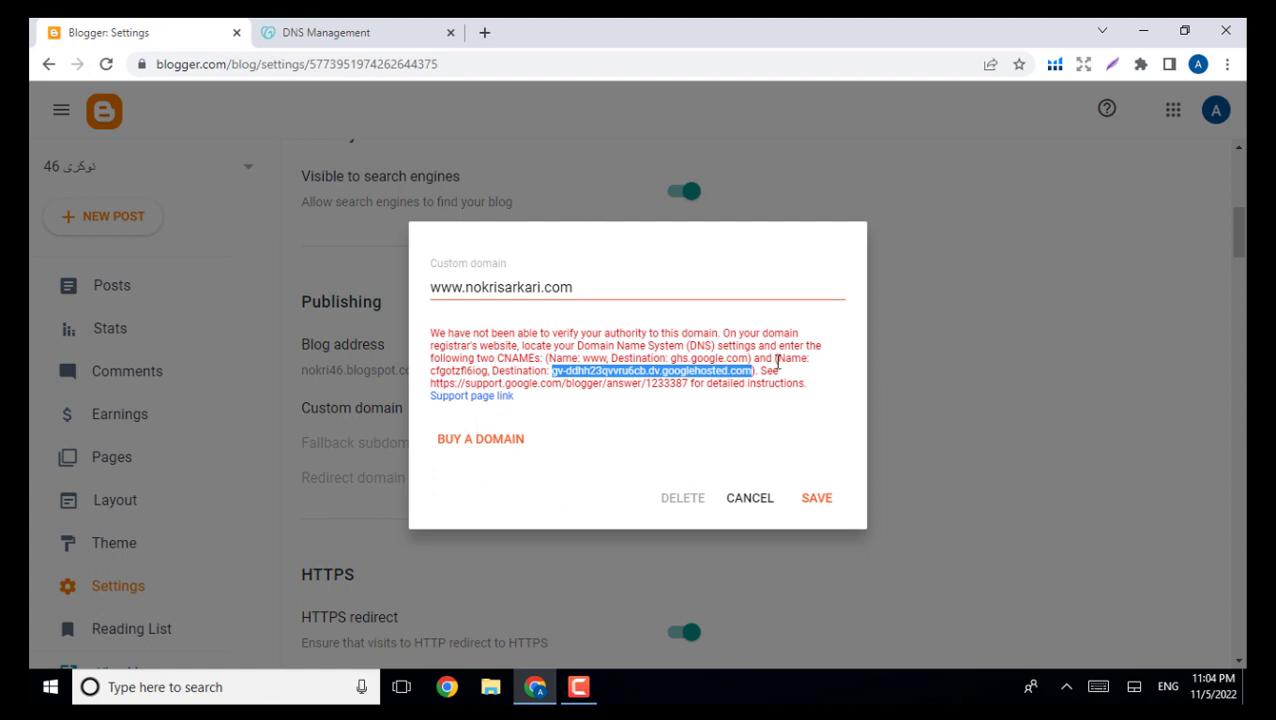
left_click(822, 499)
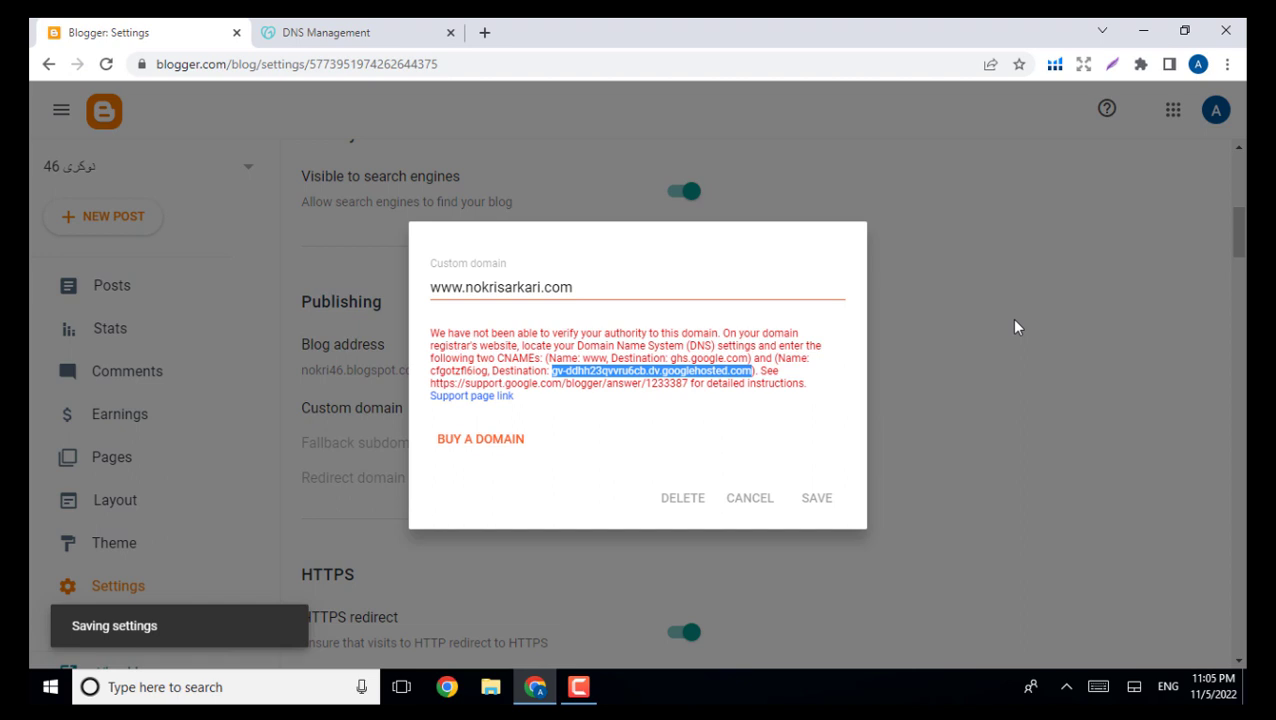
left_click(407, 30)
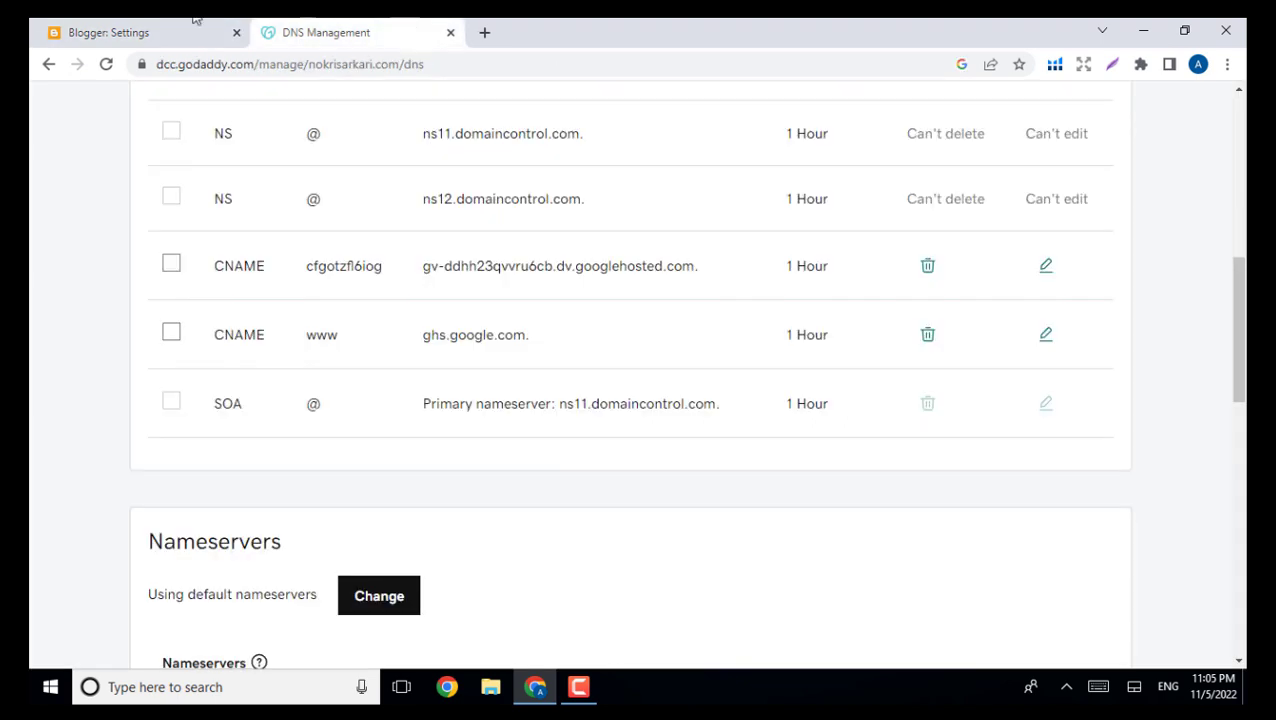
left_click(110, 24)
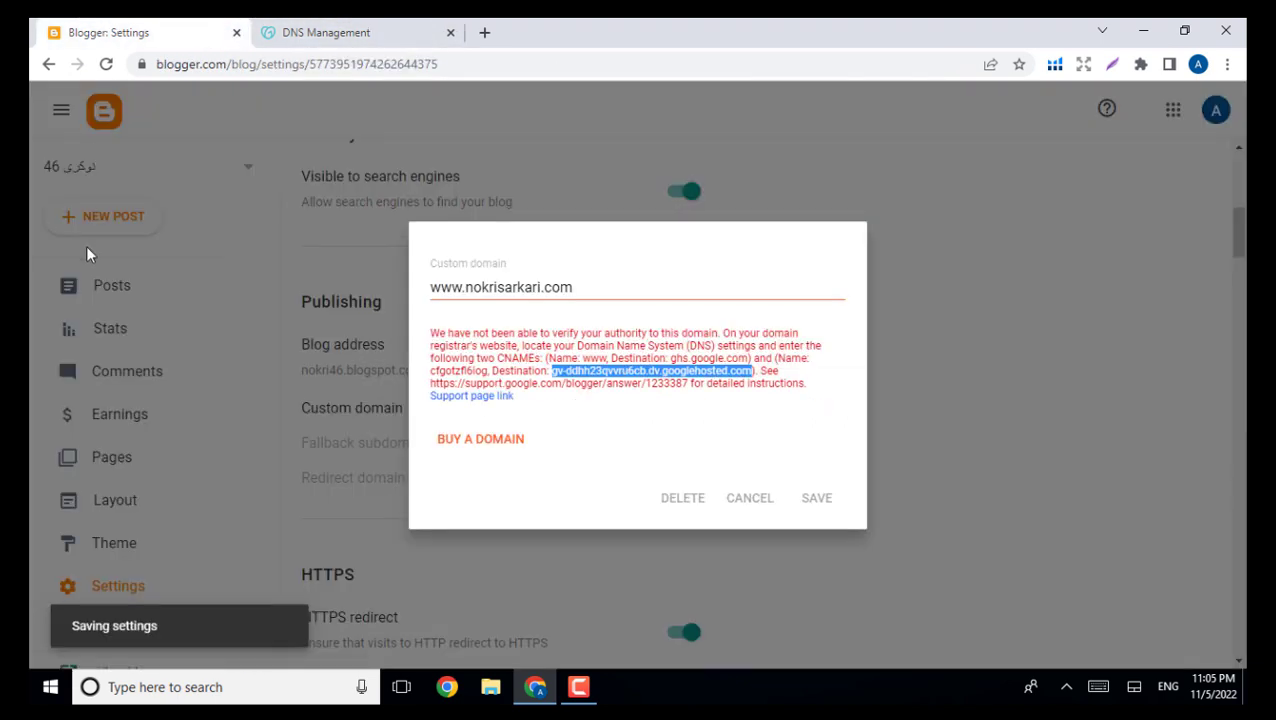
left_click(107, 65)
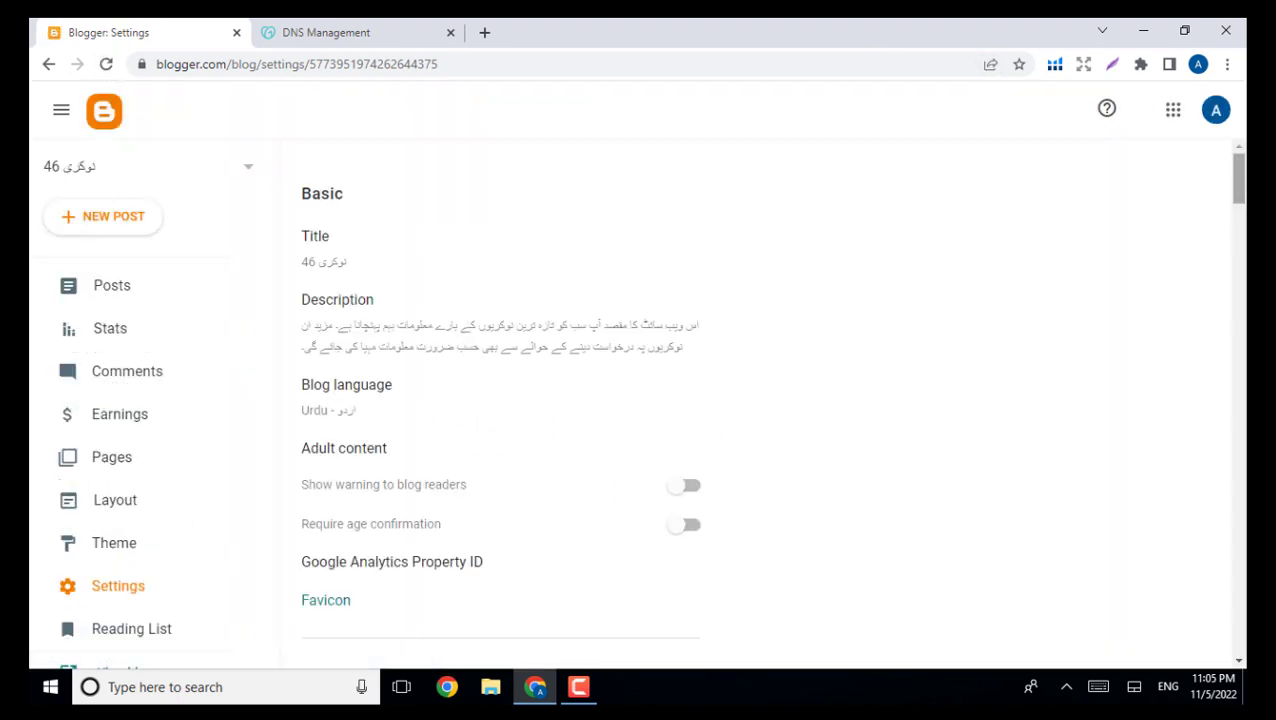
scroll(1104, 110, "down", 3)
scroll(1240, 210, "up", 1)
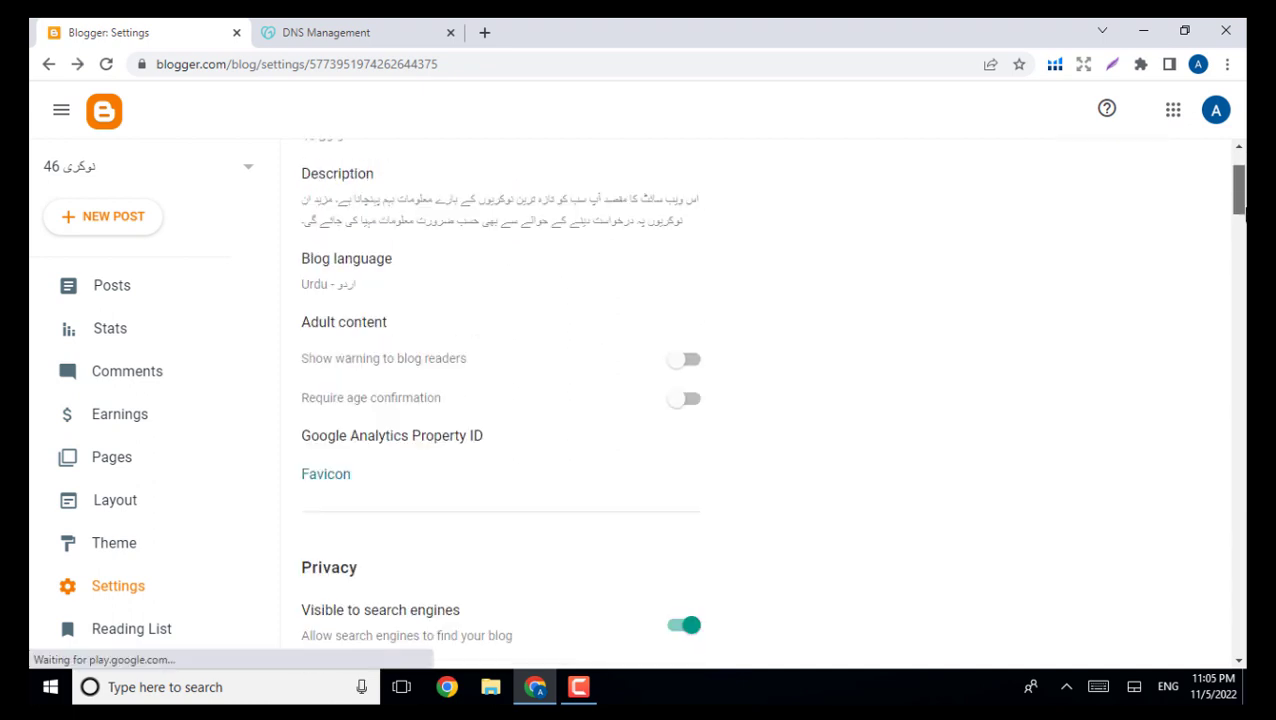
scroll(770, 400, "down", 3)
scroll(770, 297, "down", 2)
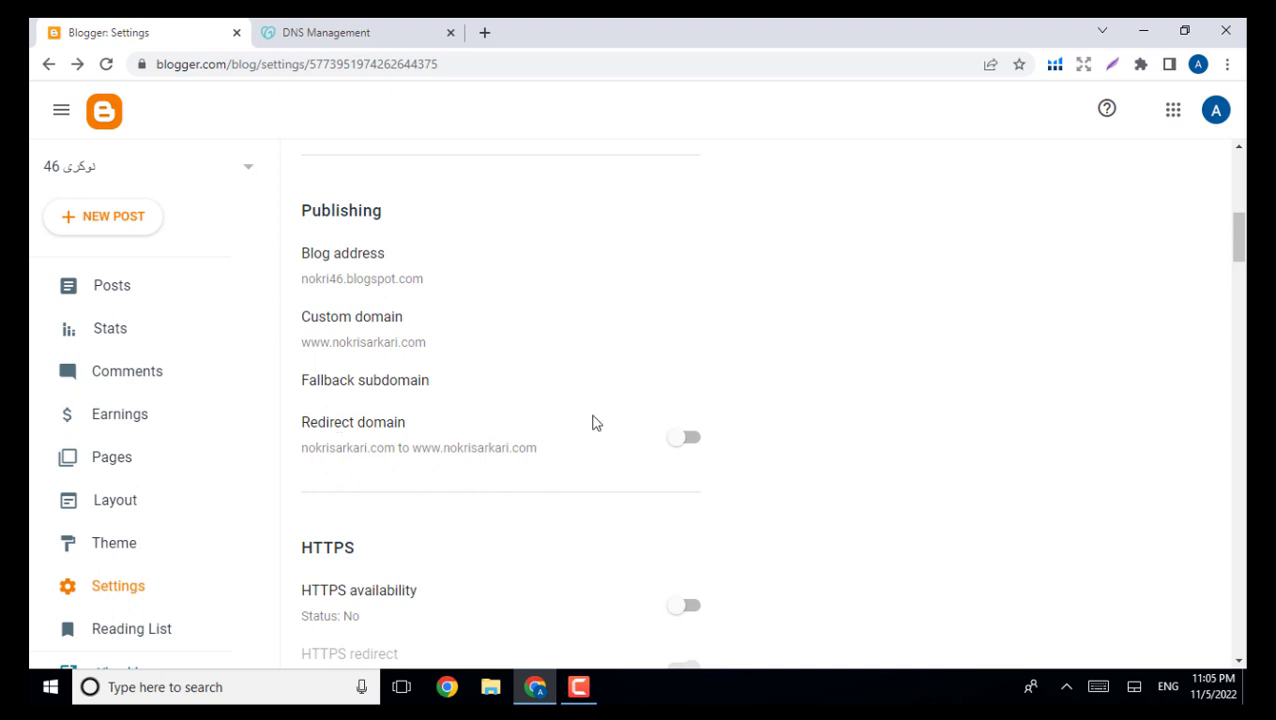
left_click(690, 440)
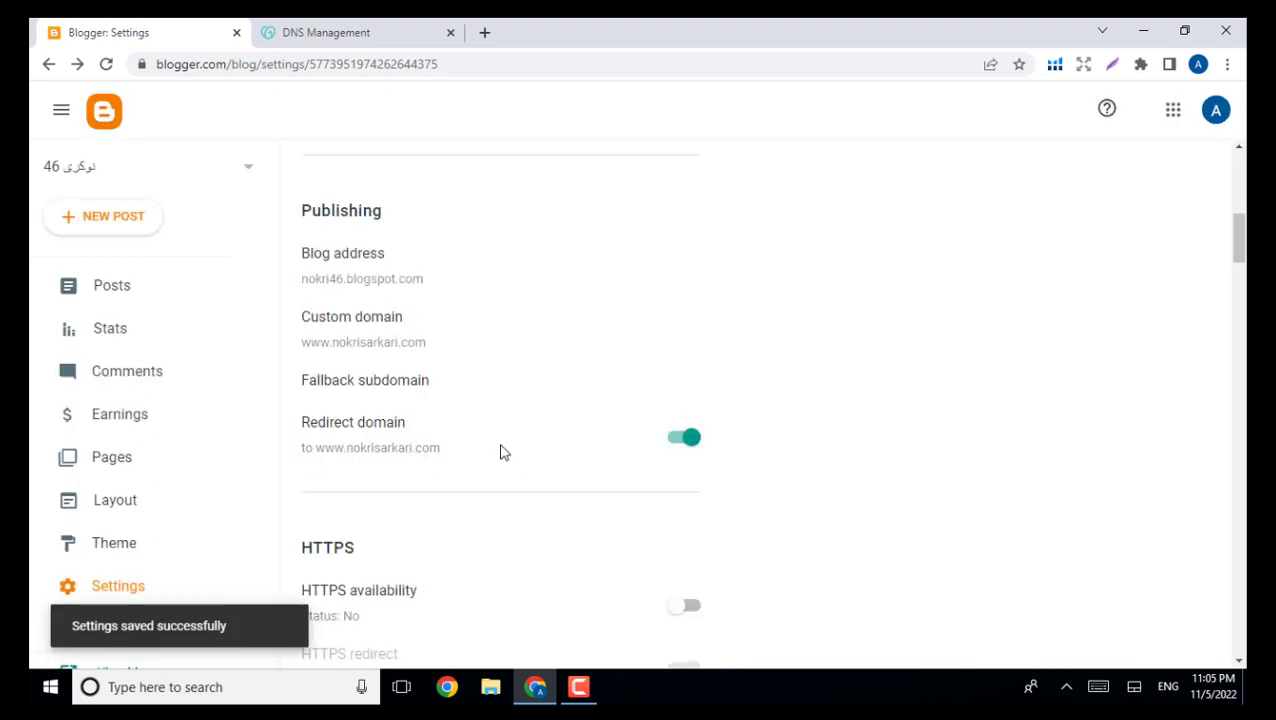
left_click_drag(1240, 238, 1240, 256)
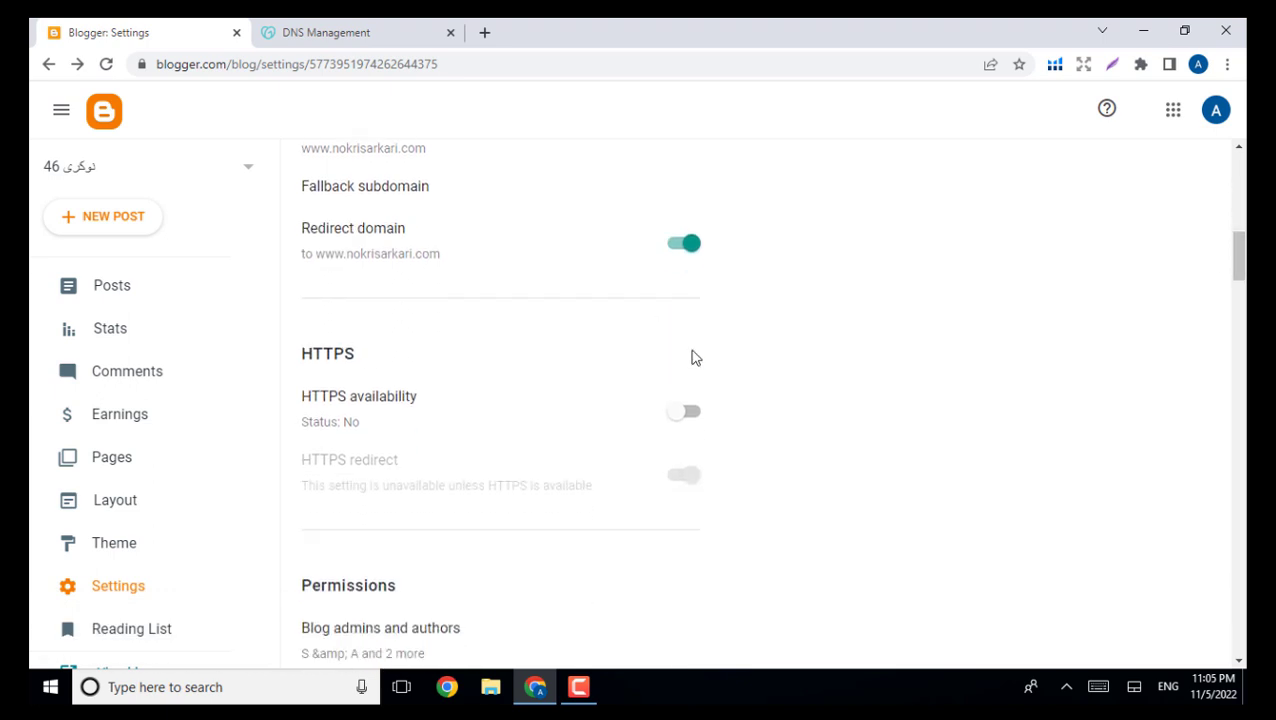
left_click(693, 422)
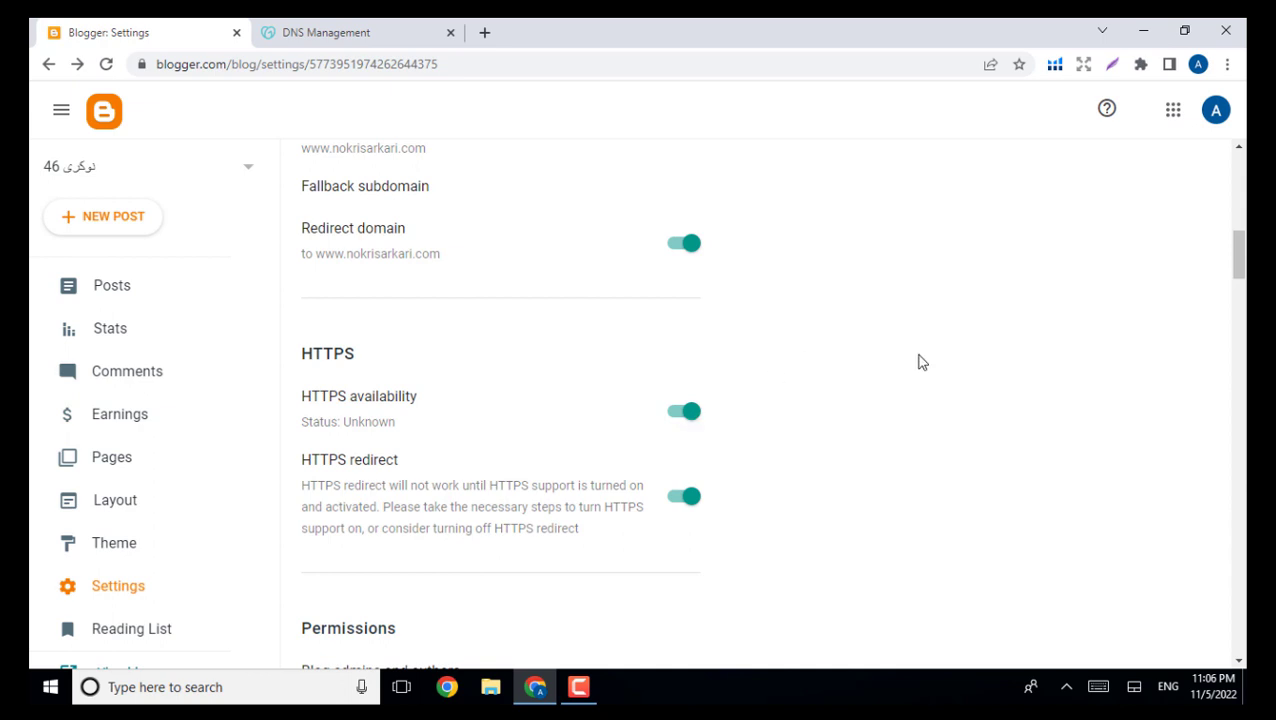
View the blog at its custom domain to check whether it loads, and return to the Blogger settings
mouse_move(1238, 252)
left_mouse_down()
mouse_move(1238, 268)
mouse_move(1238, 242)
left_mouse_up()
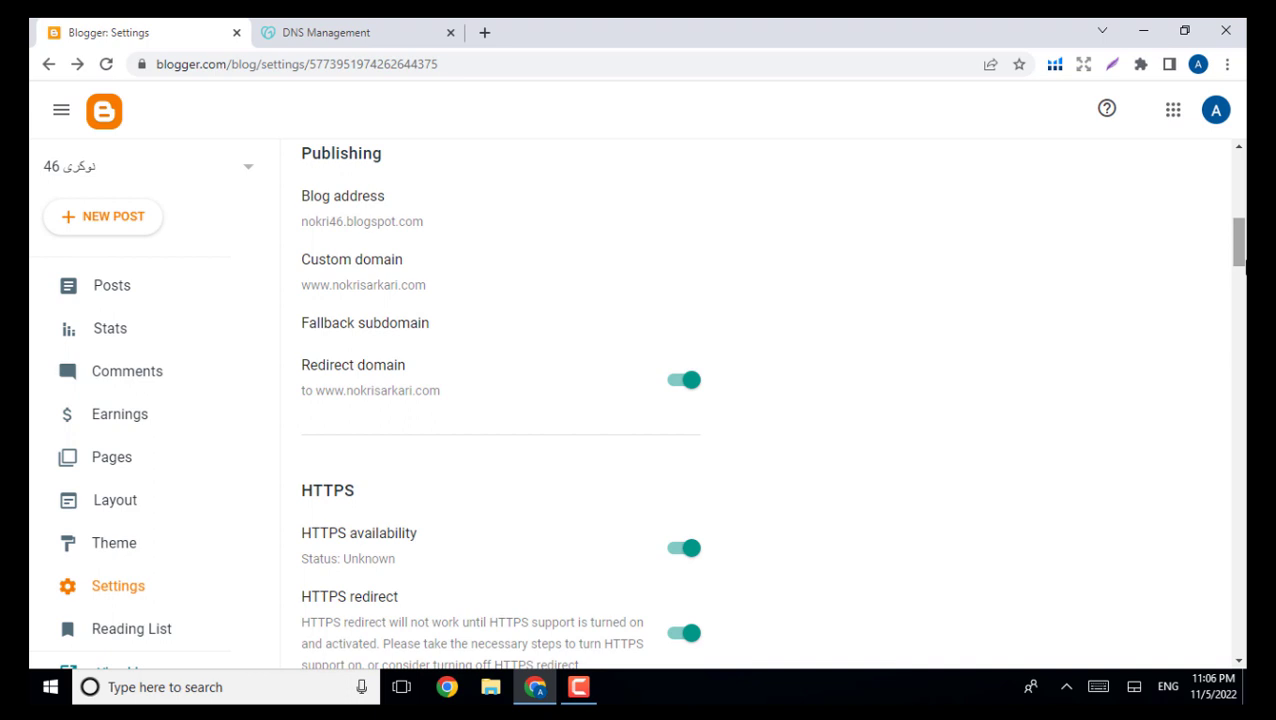
scroll(277, 447, "down", 2)
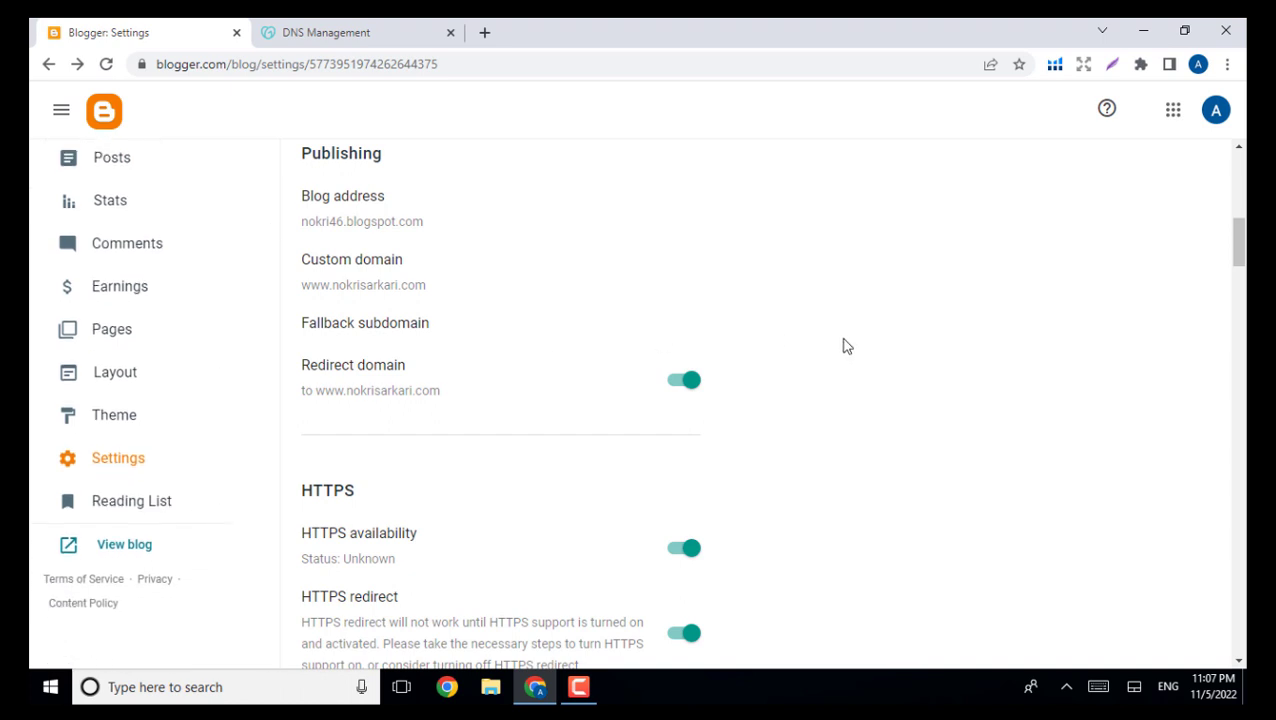
left_click(124, 549)
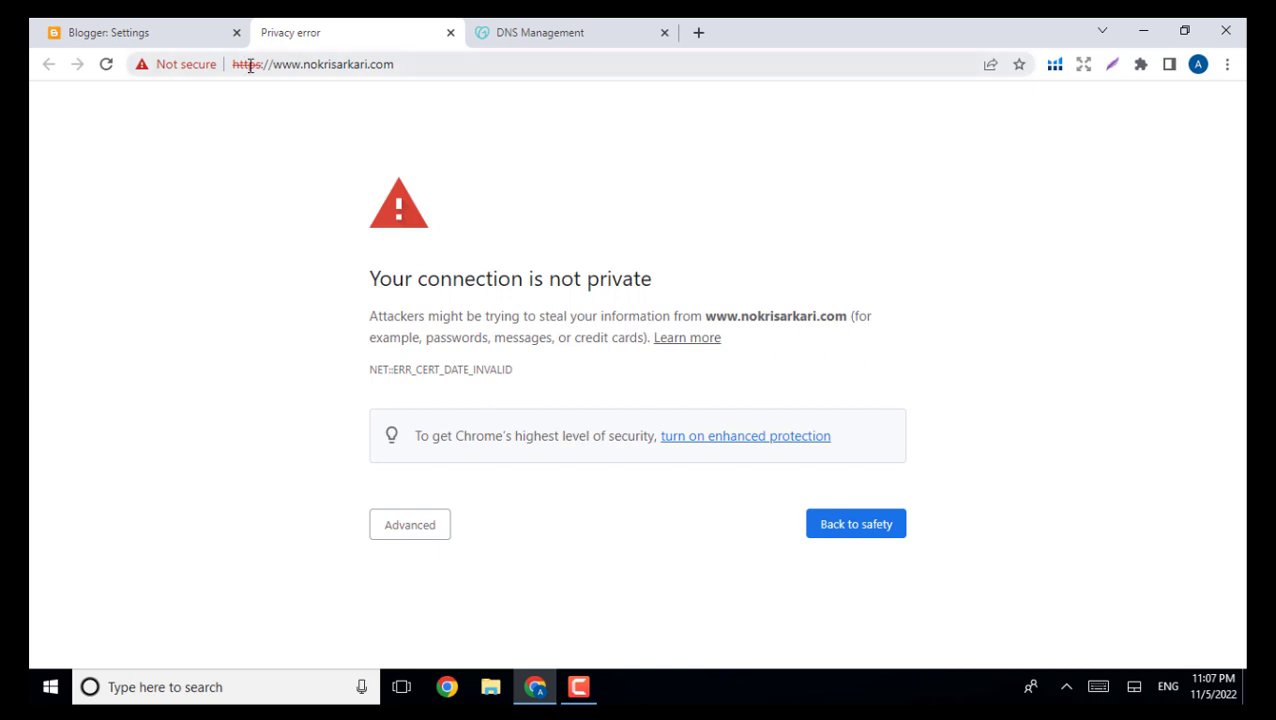
left_click(145, 32)
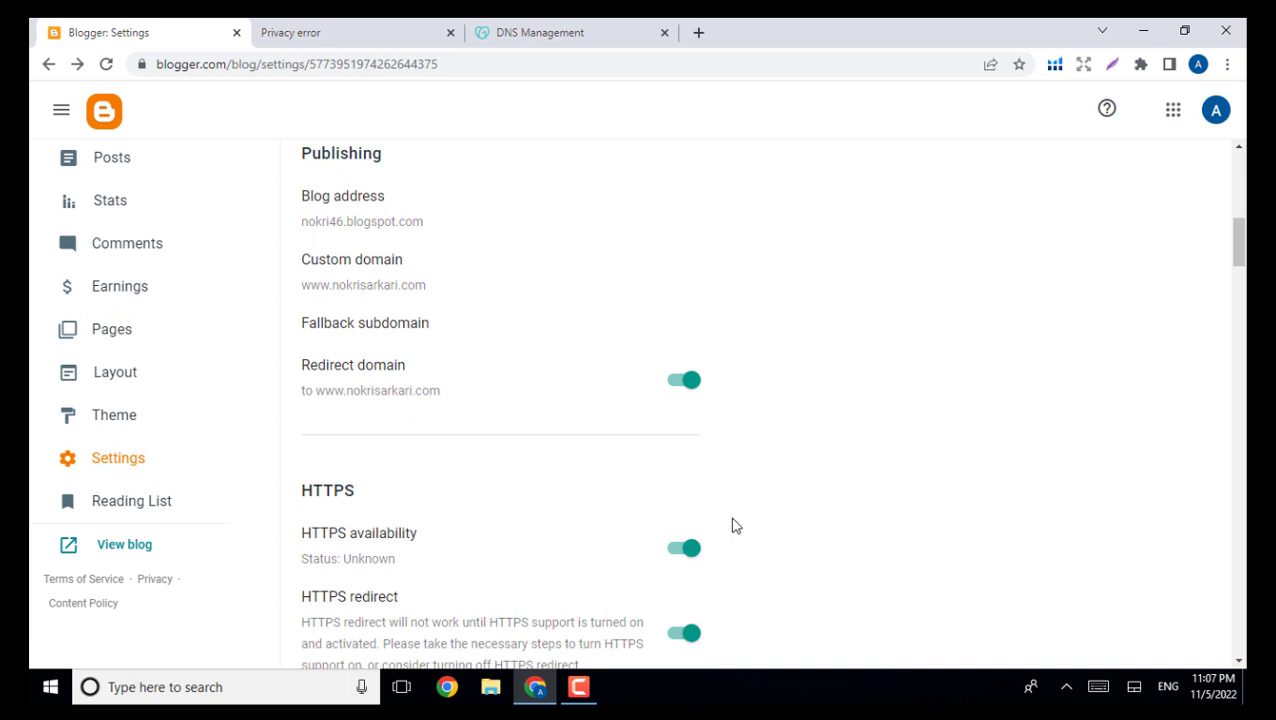
Review the HTTPS settings, reload the blog's dashboard and reopen its settings page
scroll(630, 295, "down", 3)
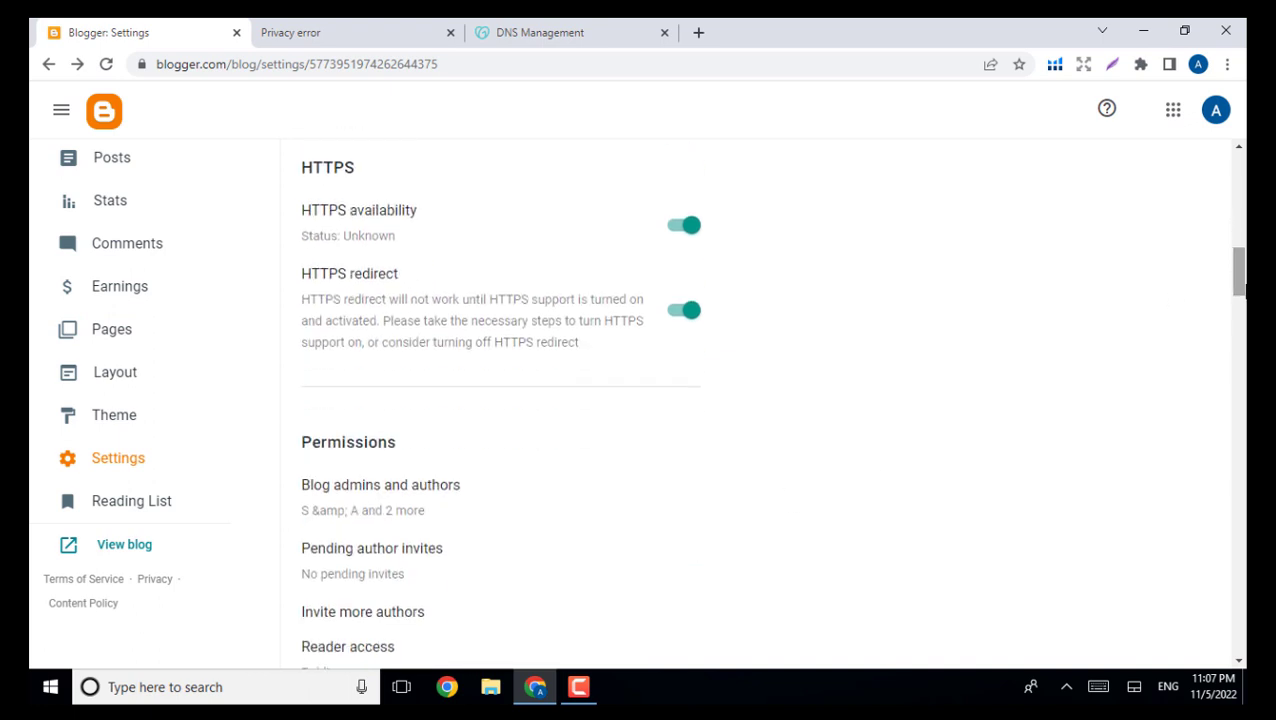
left_click(103, 175)
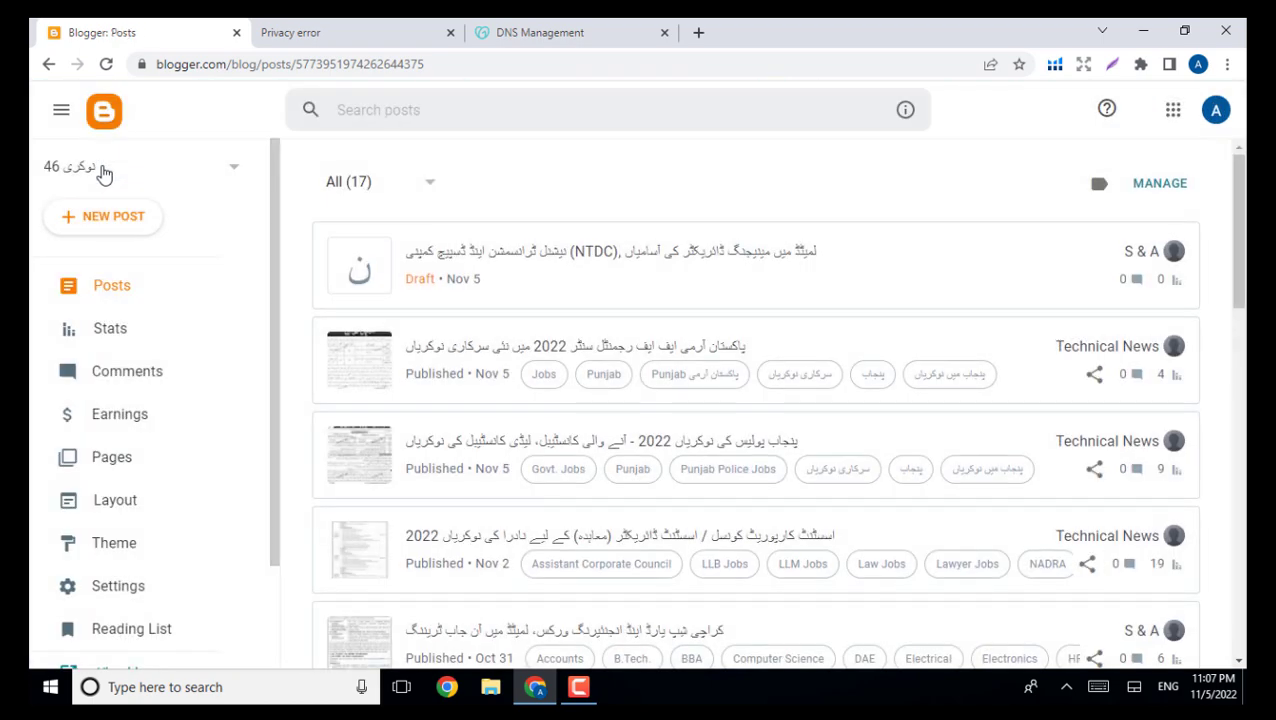
left_click(106, 66)
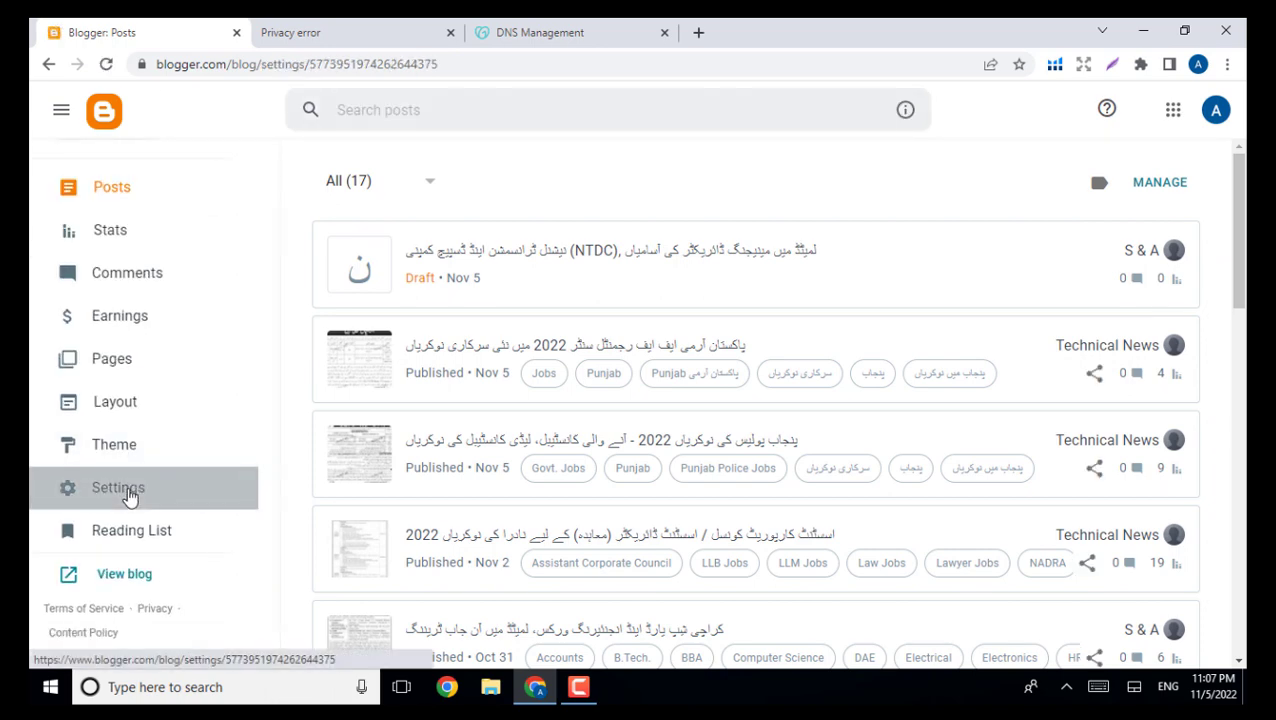
left_click(130, 495)
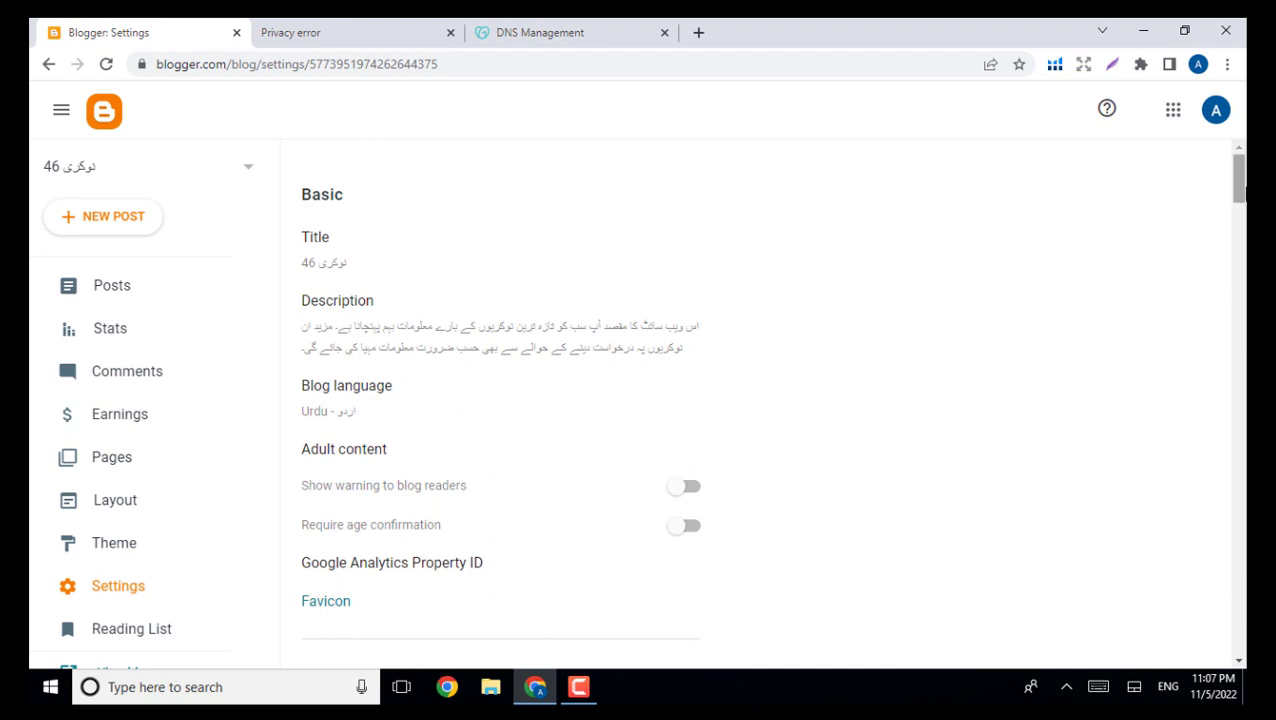
Review the blog's custom domain, redirect and HTTPS settings, and open the live blog from Blogger
scroll(760, 400, "down", 6)
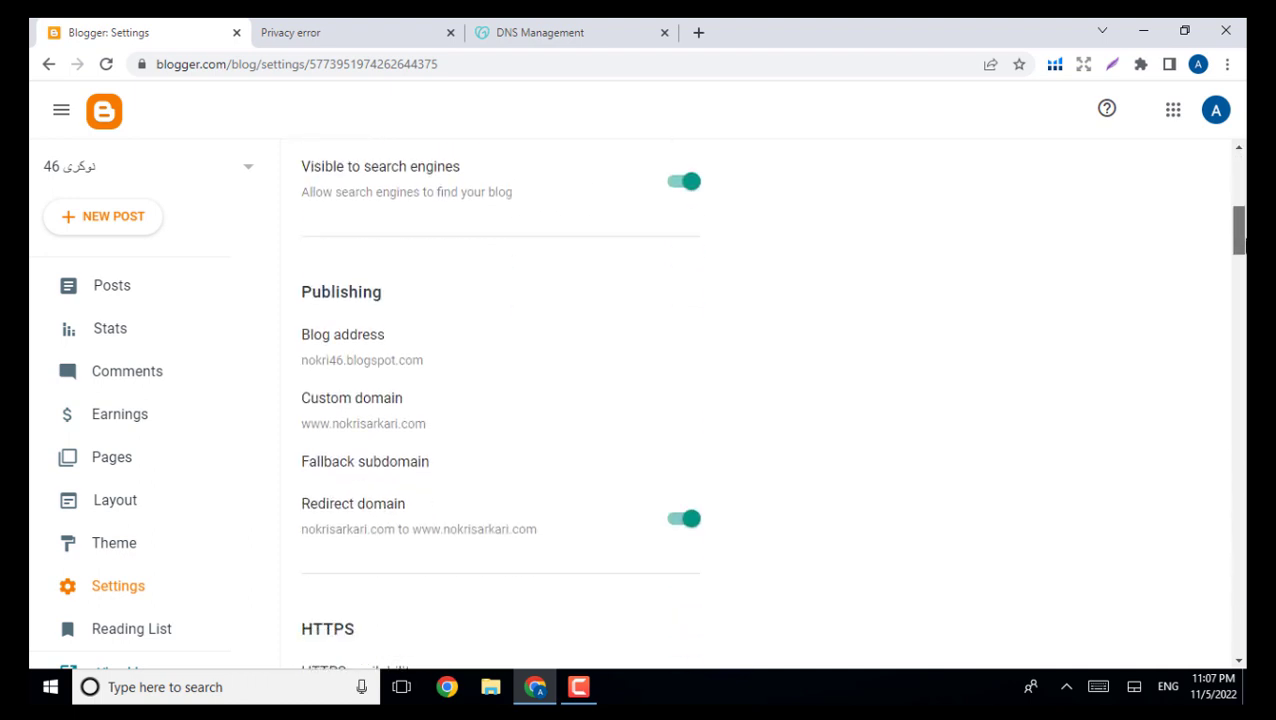
scroll(760, 400, "down", 3)
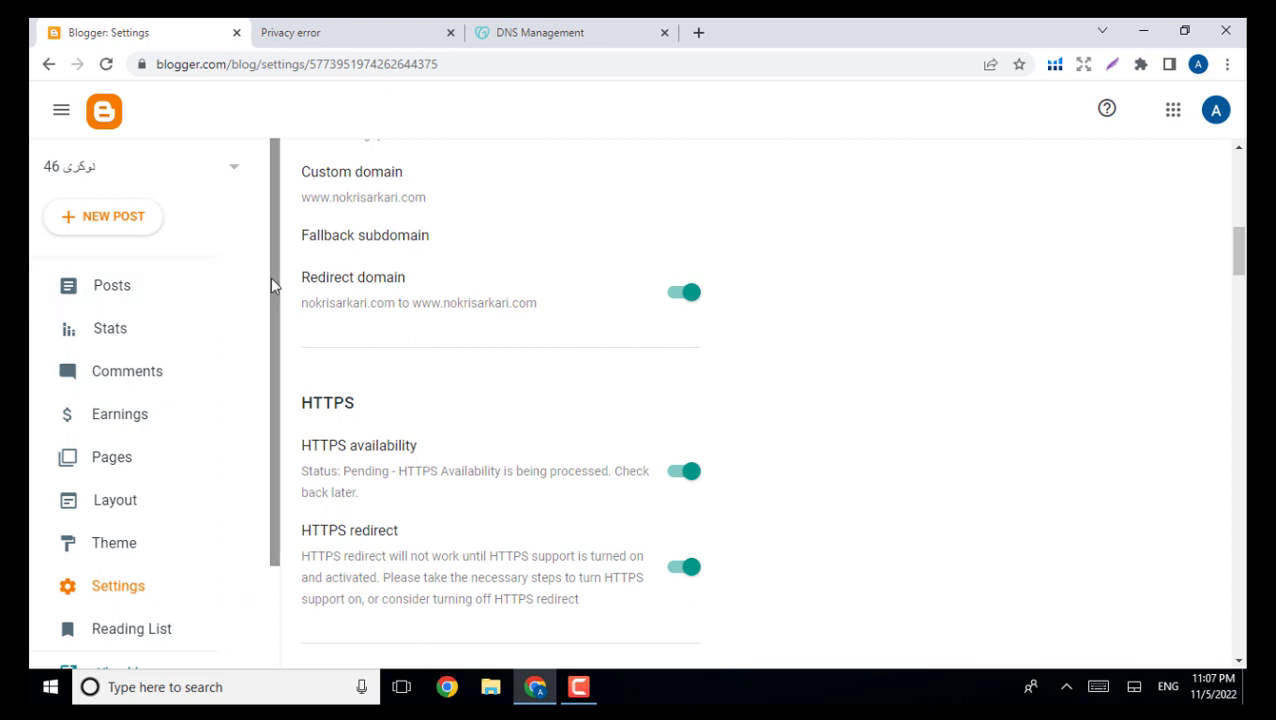
left_click_drag(275, 293, 296, 456)
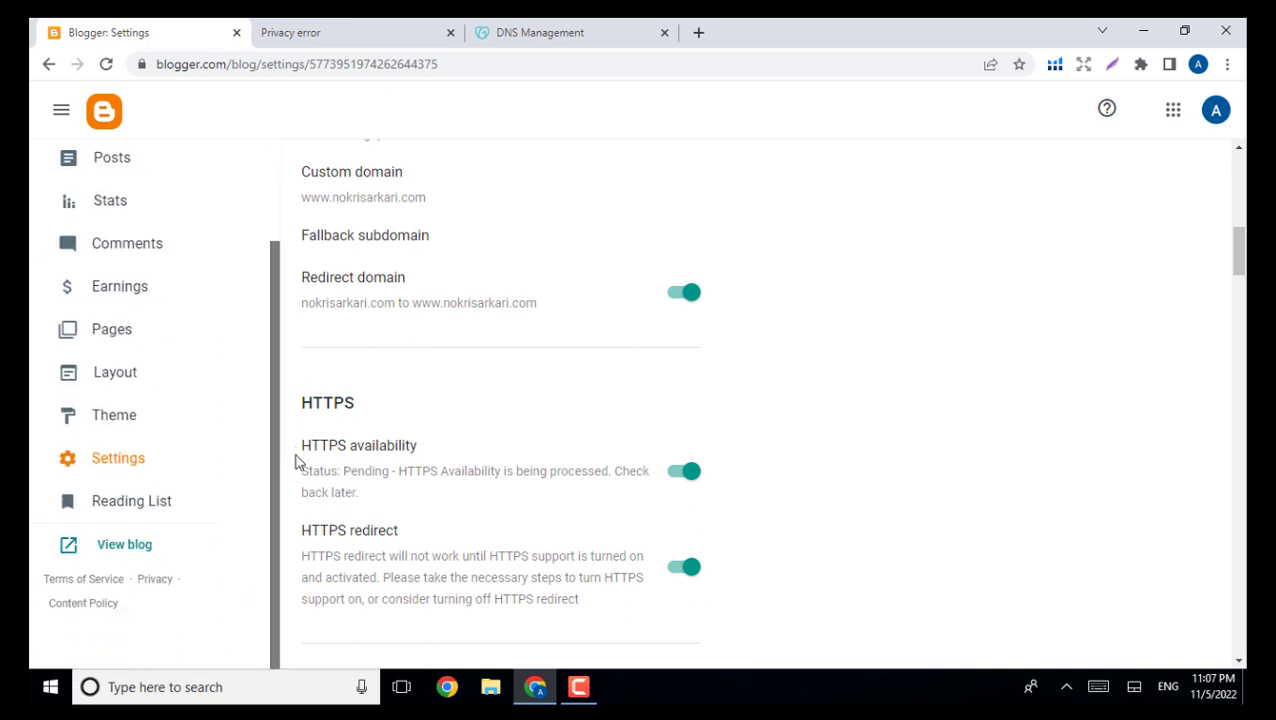
left_click(140, 545)
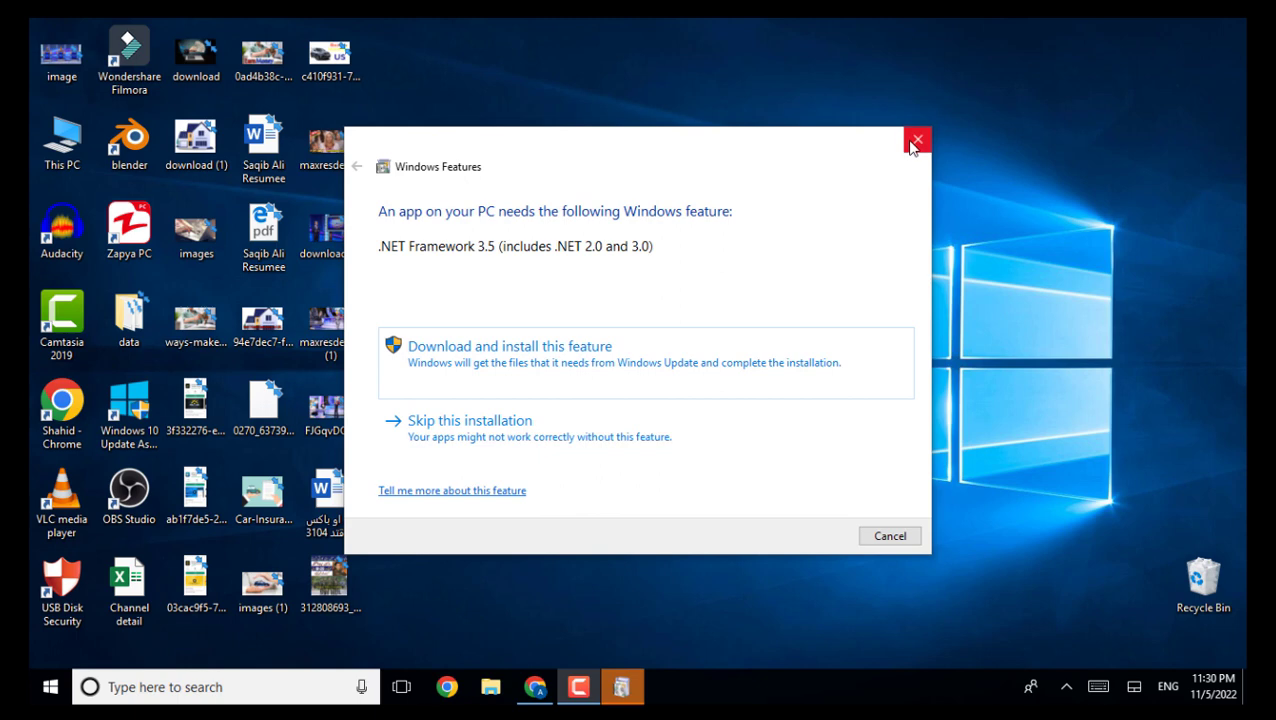
Dismiss the .NET Framework 3.5 installation prompt, switch back to Blogger, and reload the posts page to view the live blog
left_click(911, 137)
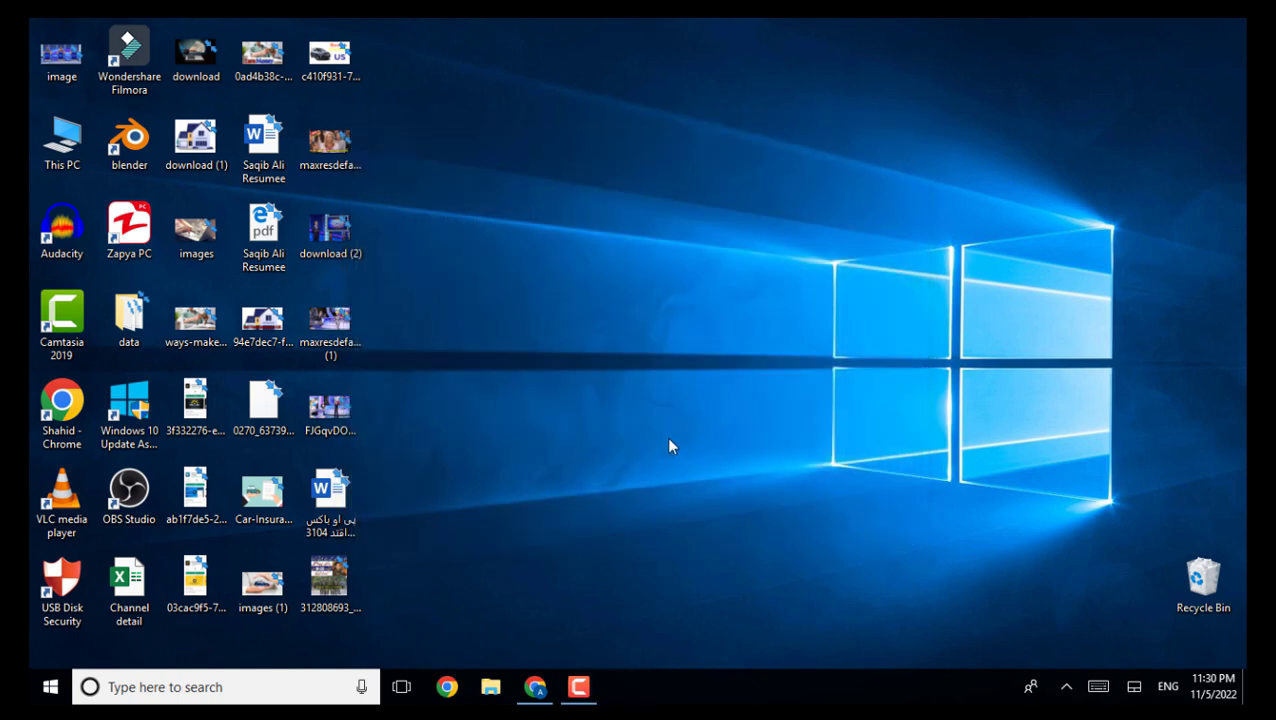
left_click(535, 687)
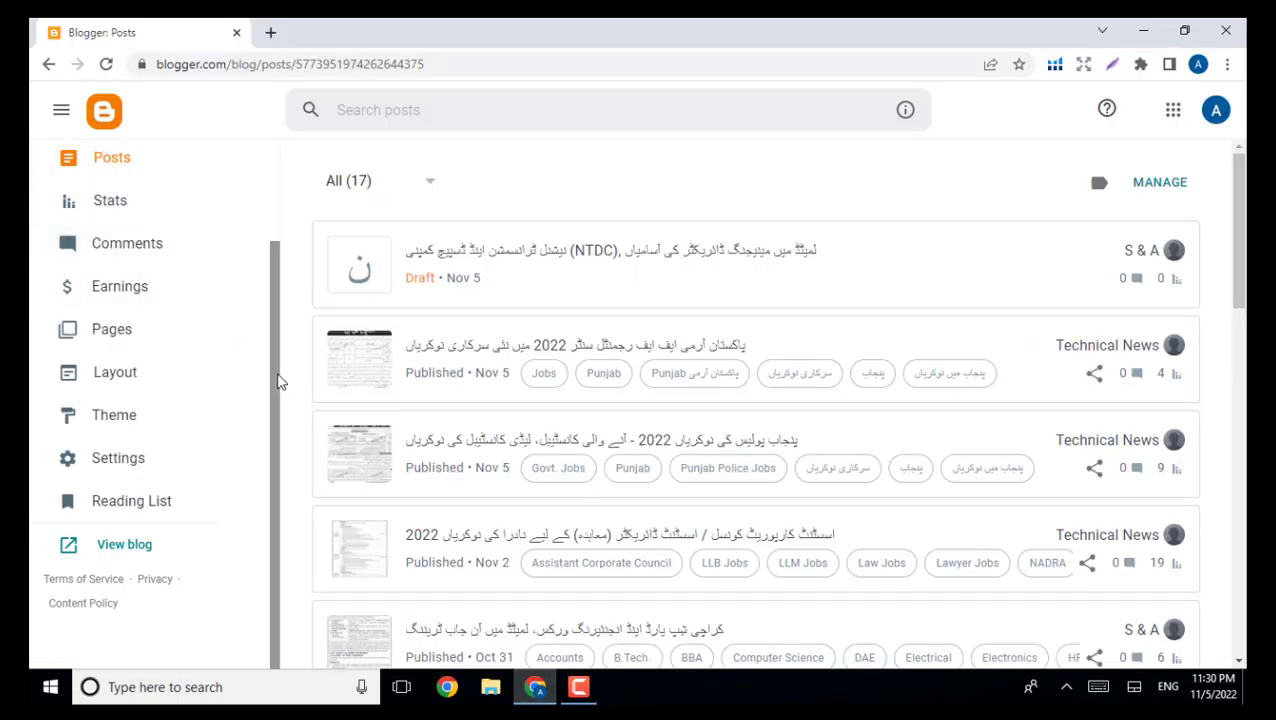
left_click_drag(279, 379, 280, 187)
left_click(108, 65)
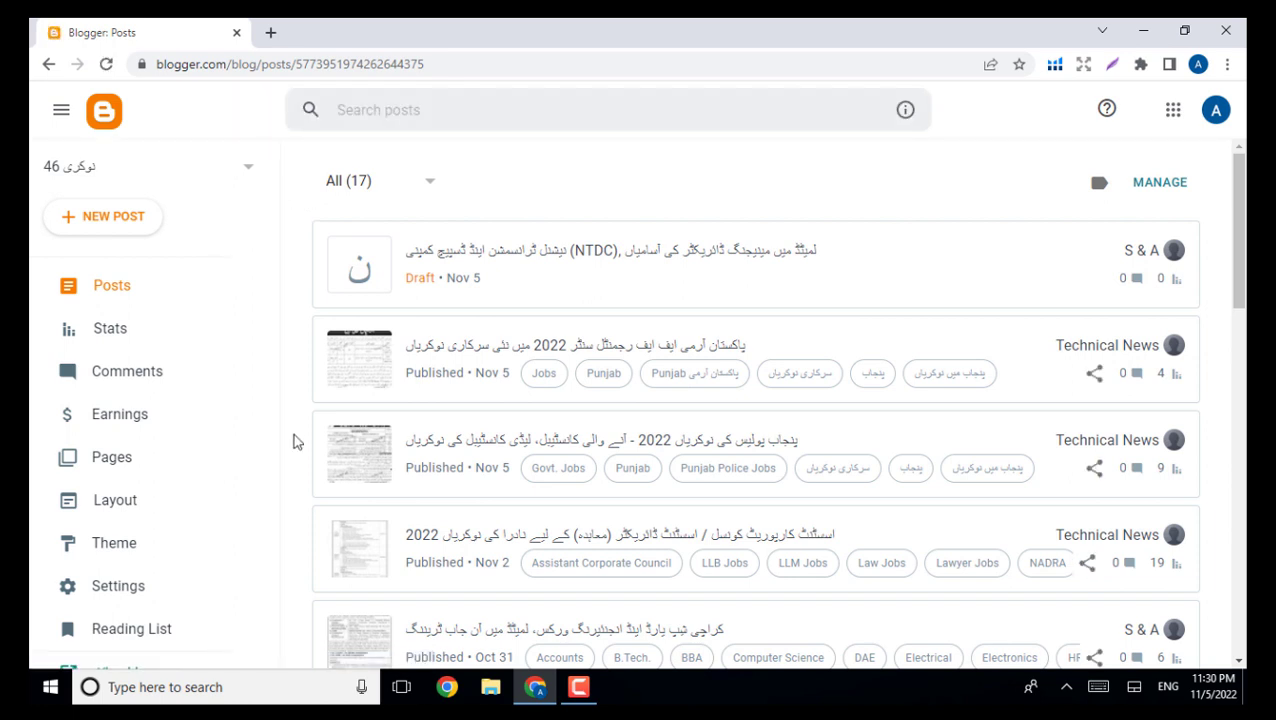
scroll(270, 400, "down", 2)
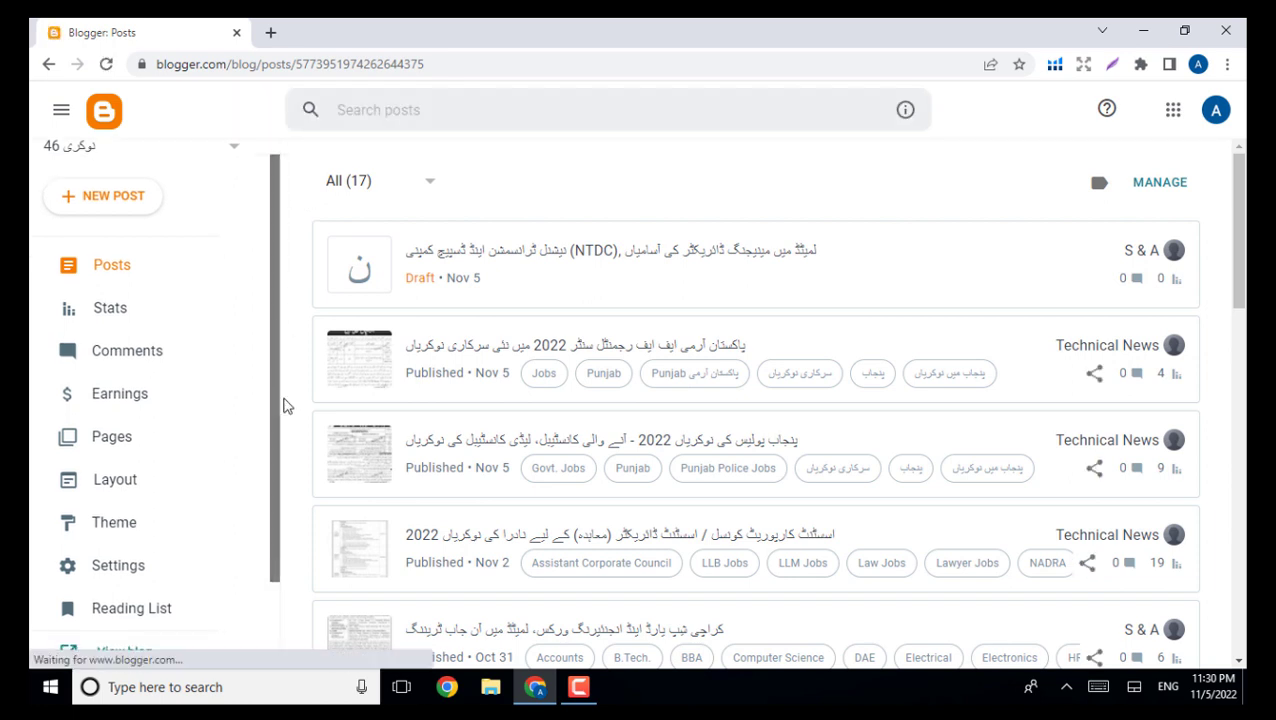
left_click(131, 547)
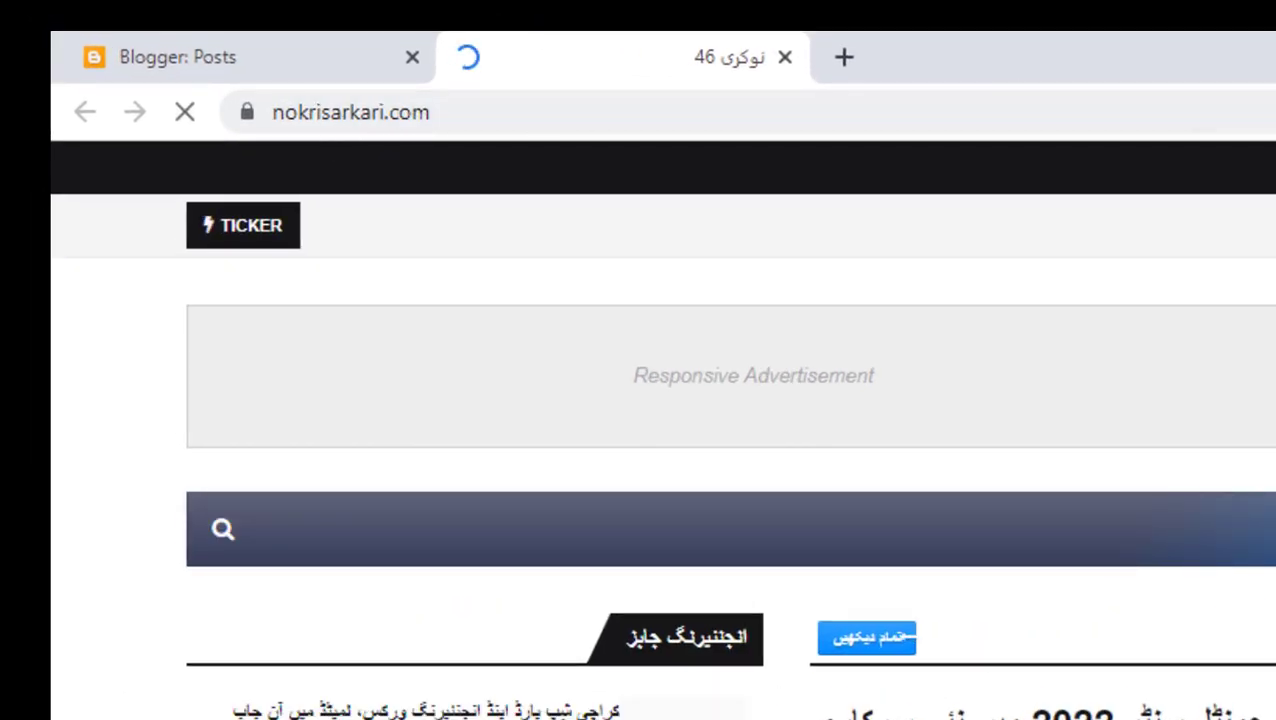
Look through the blog's homepage at nokrisarkari.com from header to footer to check that its content loads
scroll(640, 450, "down", 15)
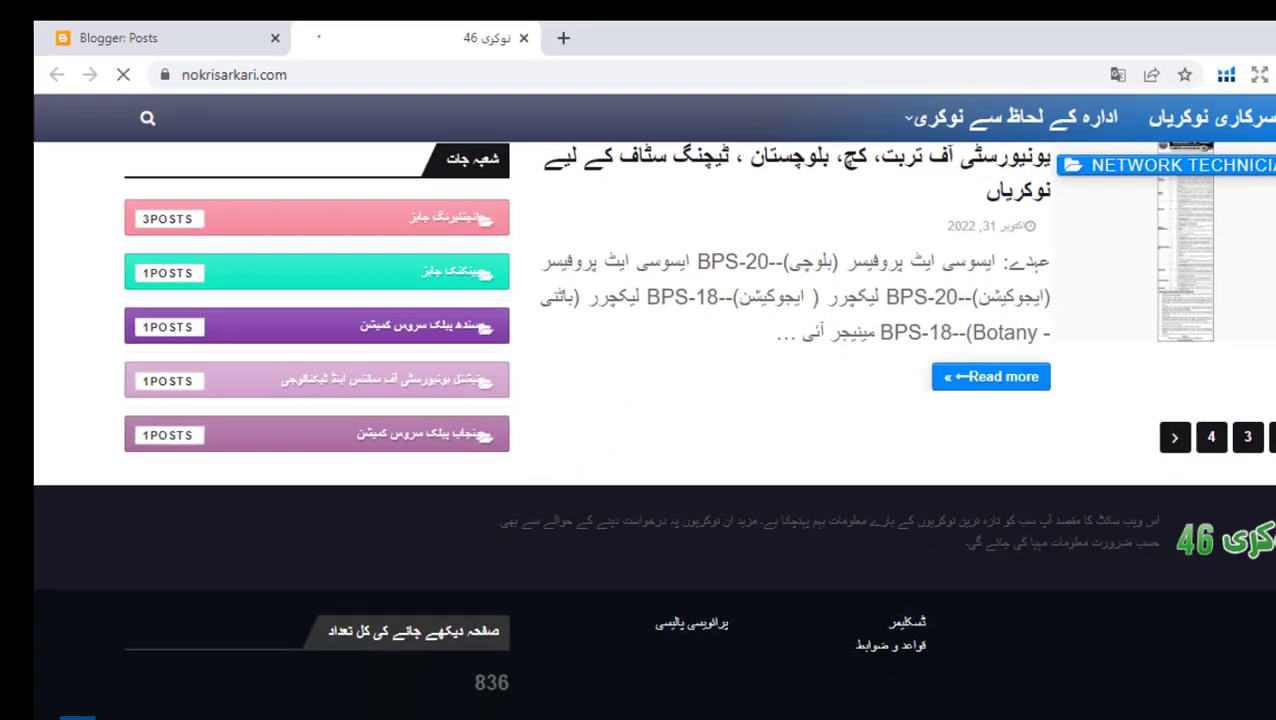
scroll(640, 450, "up", 6)
scroll(640, 400, "up", 8)
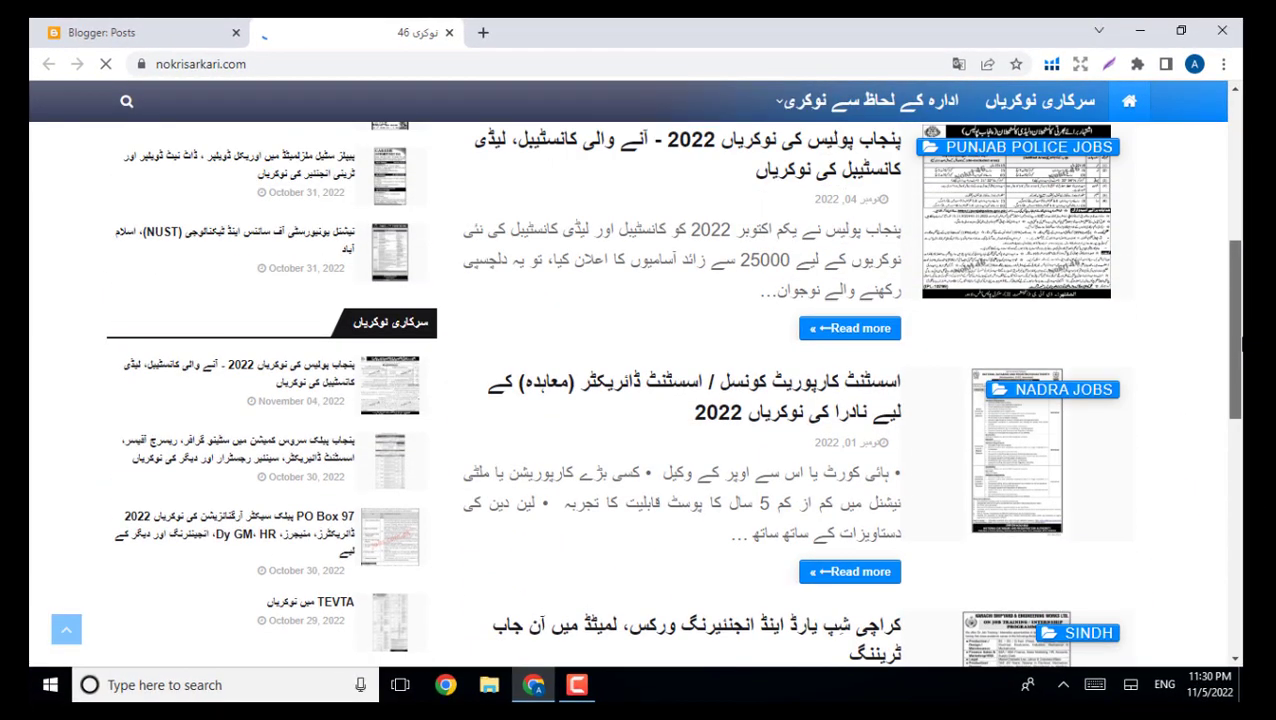
scroll(640, 400, "up", 3)
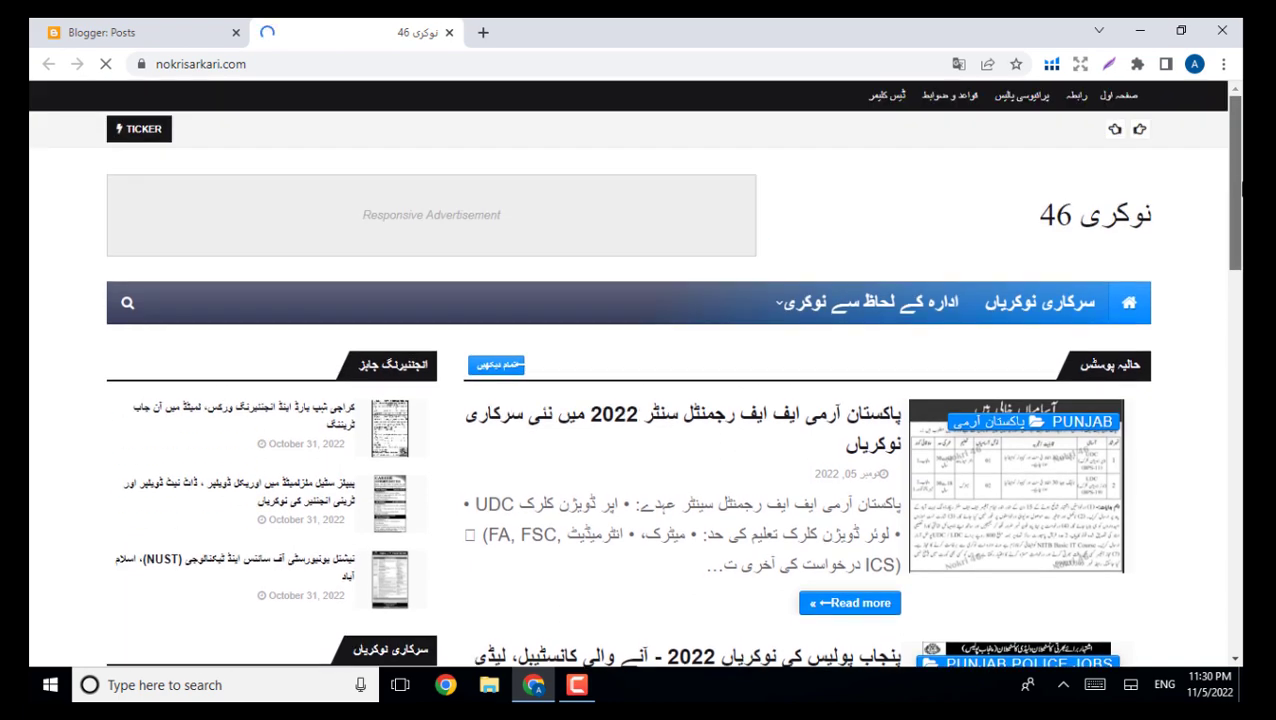
mouse_move(770, 300)
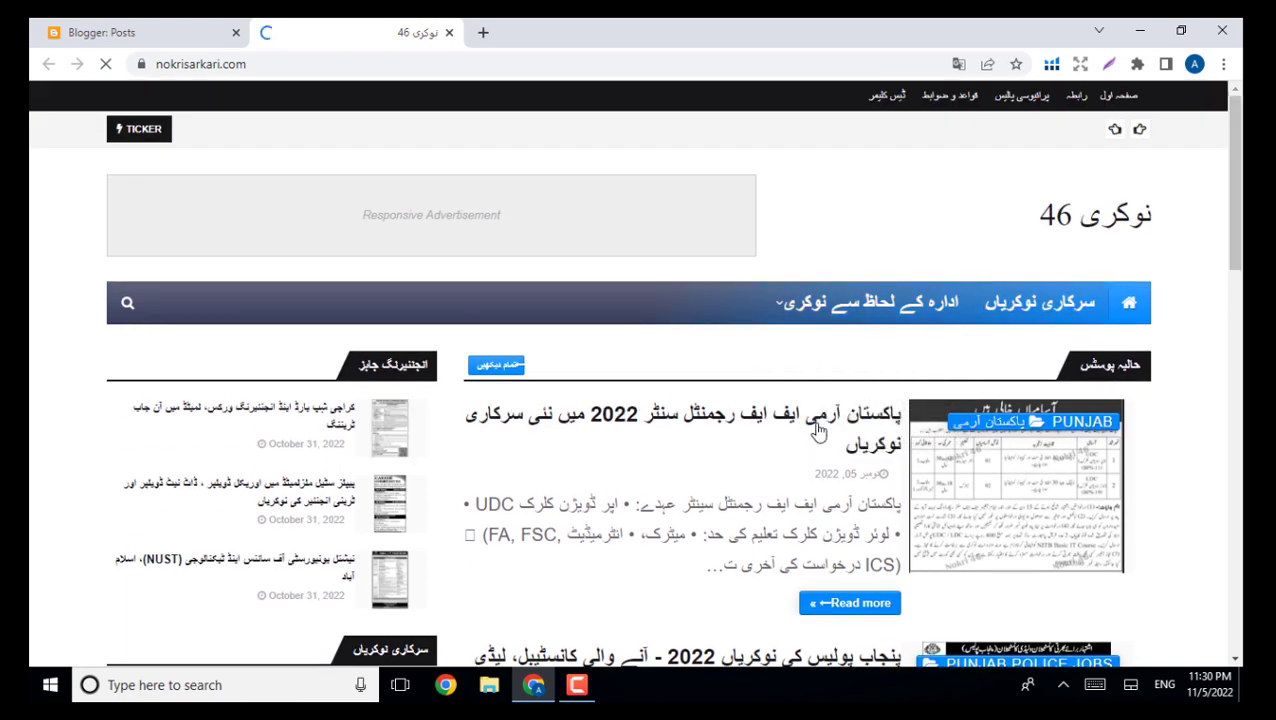
left_click_drag(1238, 230, 1240, 345)
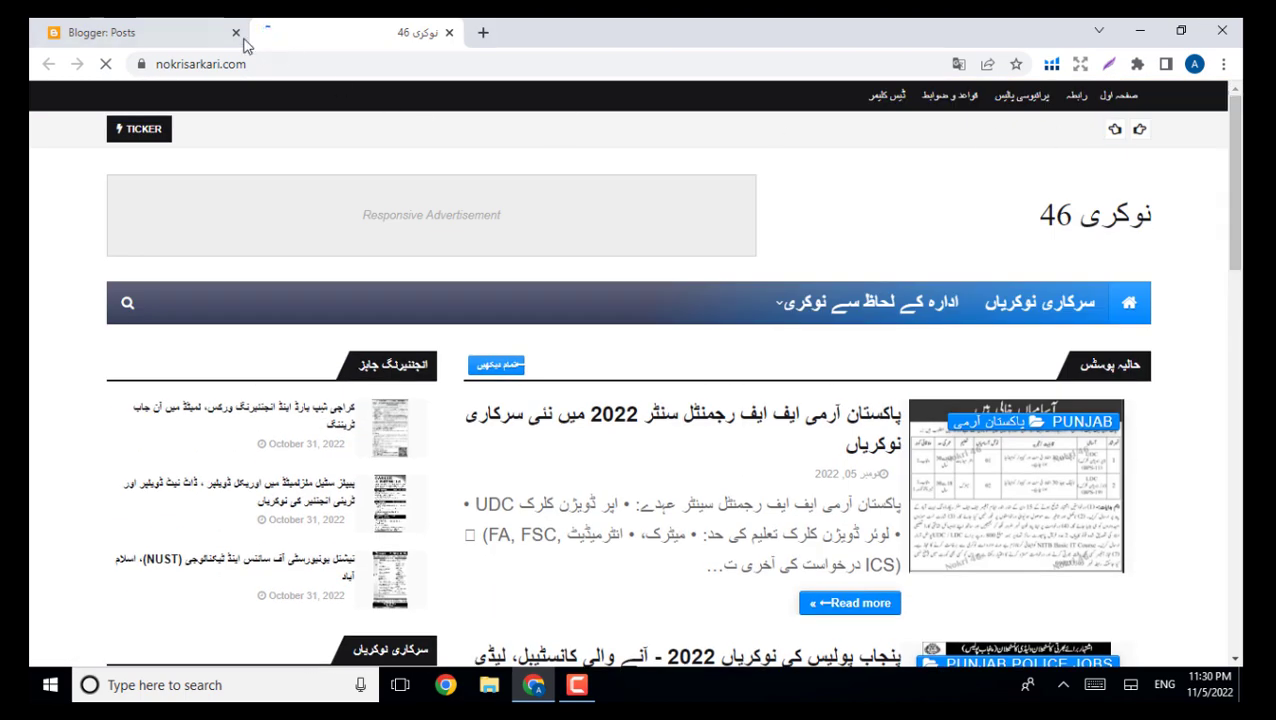
Inspect the blog's full web address for HTTPS and the custom domain, and look over the loaded homepage again
left_click(218, 63)
left_click_drag(246, 63, 157, 63)
left_click(279, 63)
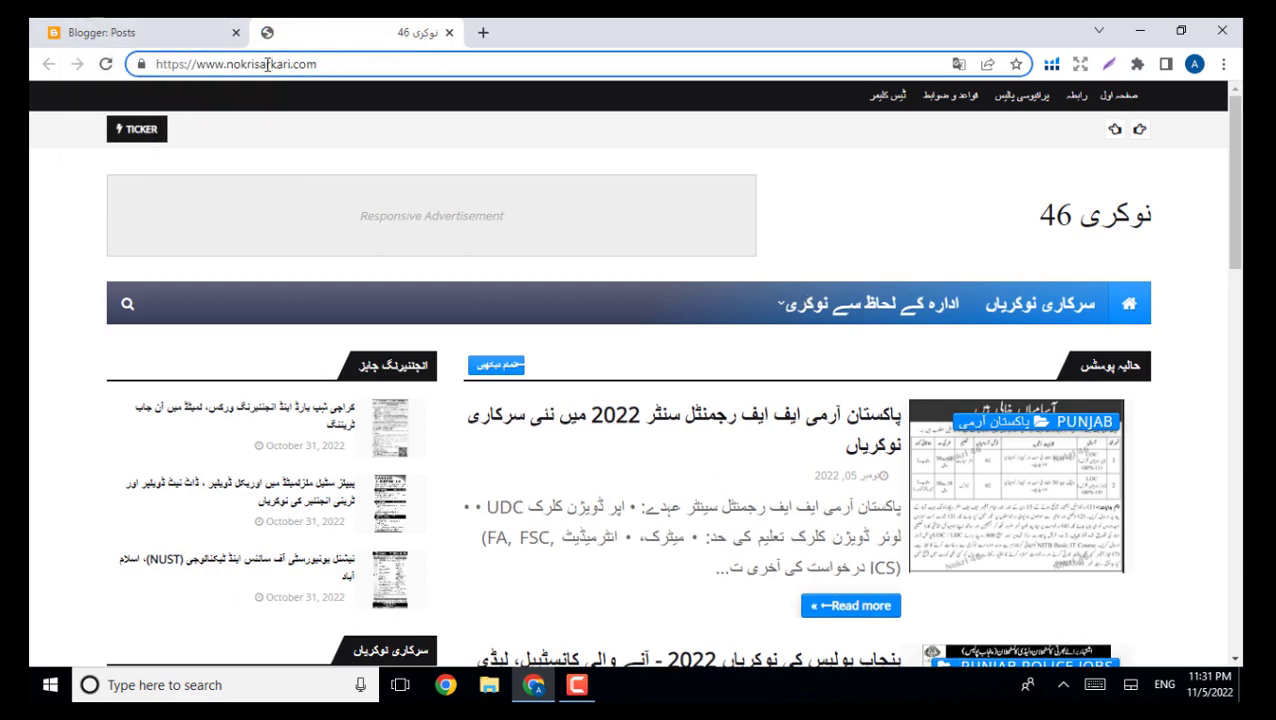
scroll(634, 390, "down", 20)
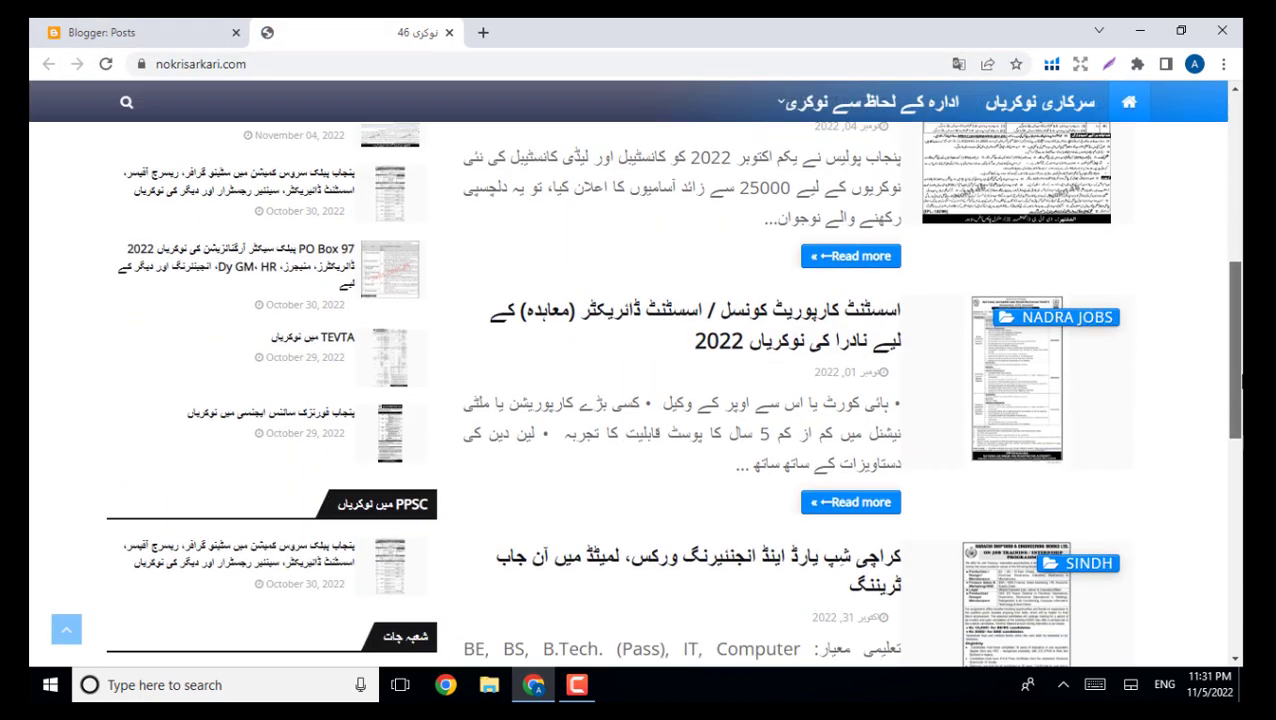
scroll(634, 390, "up", 20)
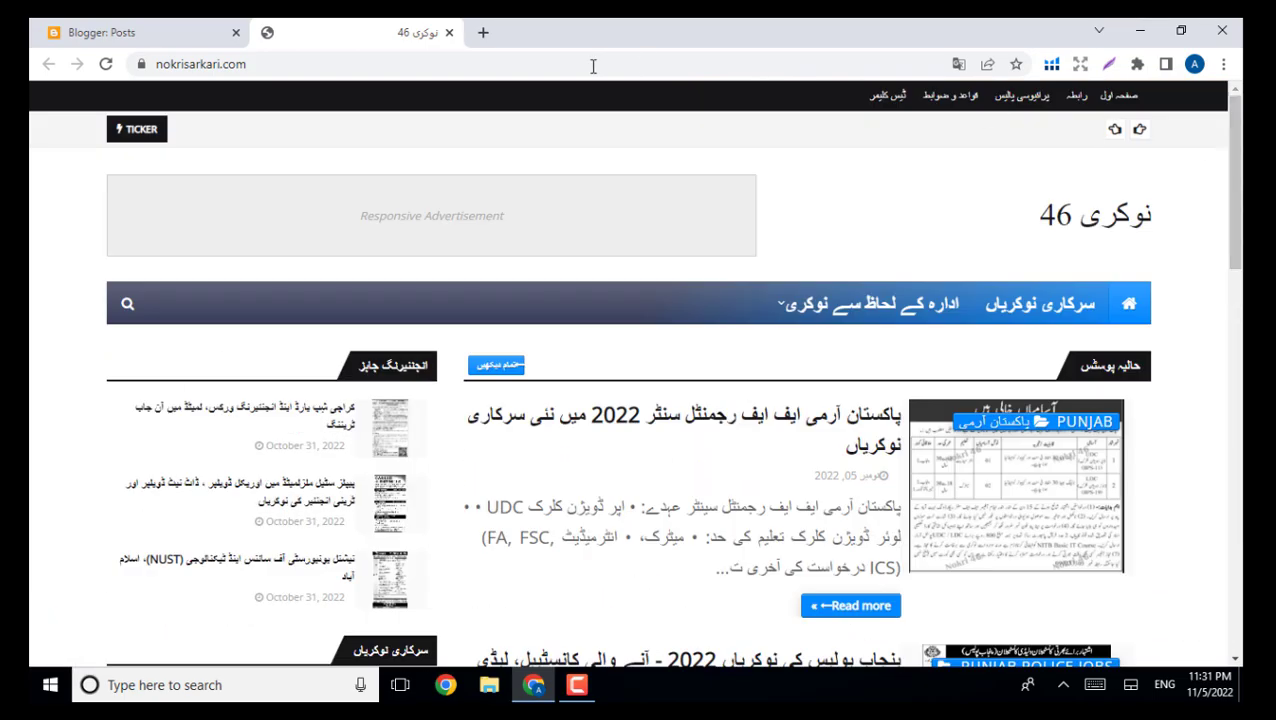